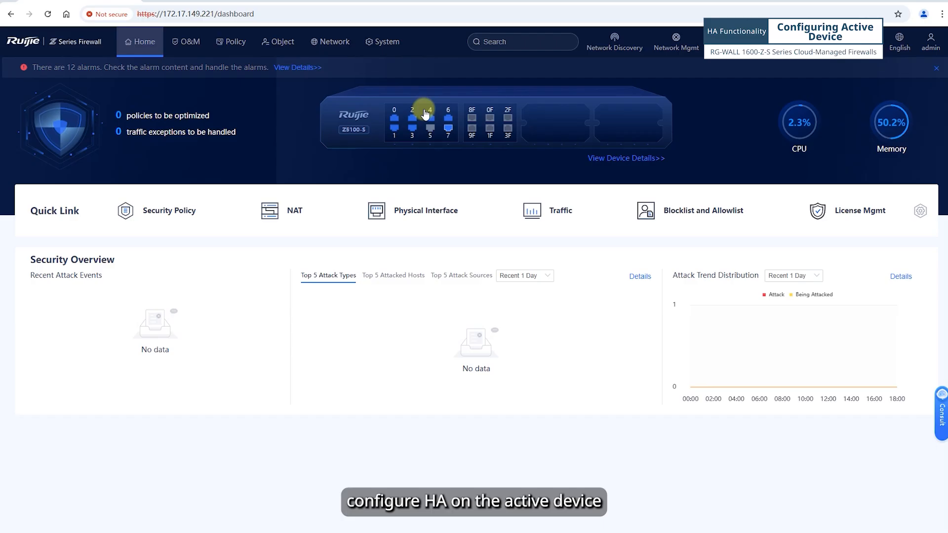
Go to System > High Availability and bring up the HA Settings form
left_click(390, 43)
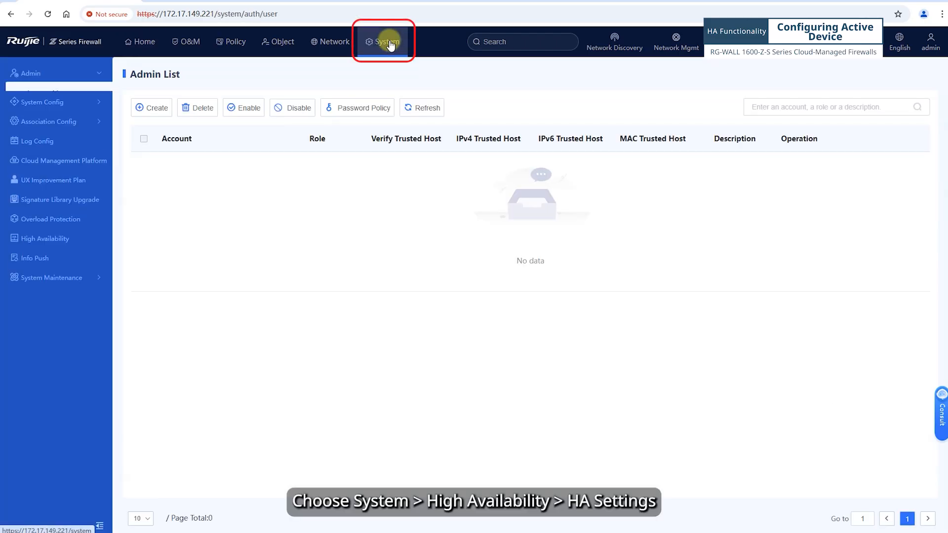
left_click(49, 268)
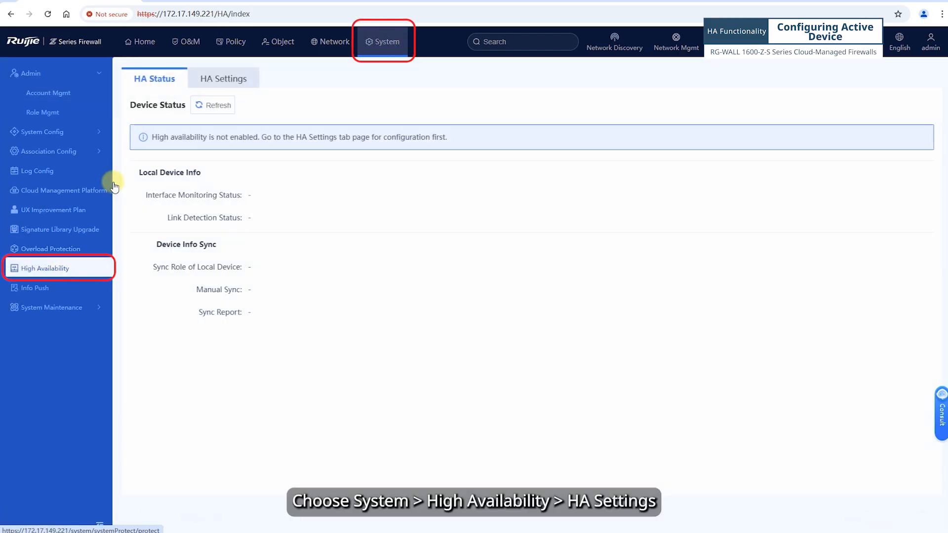
left_click(236, 80)
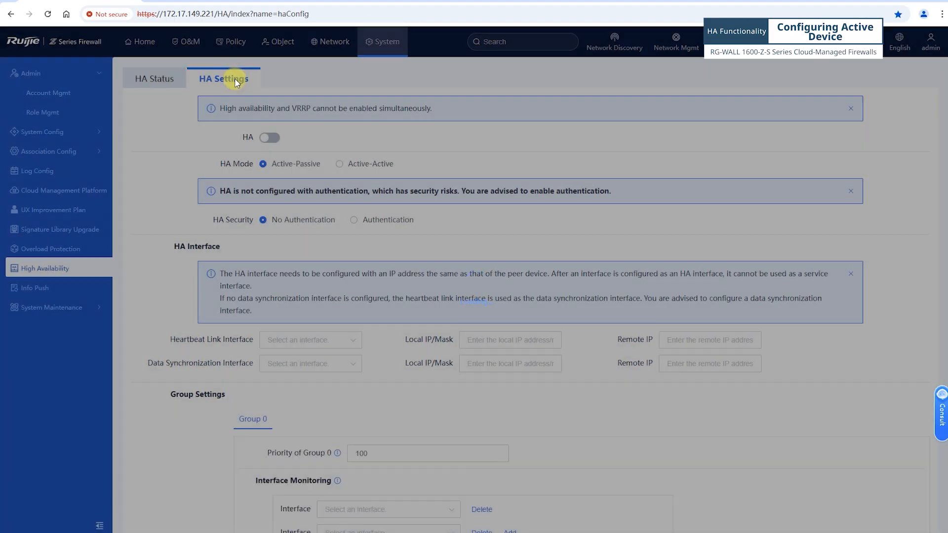
Switch HA on in Active-Passive mode with Authentication selected and the HA password entered and confirmed
left_click(270, 137)
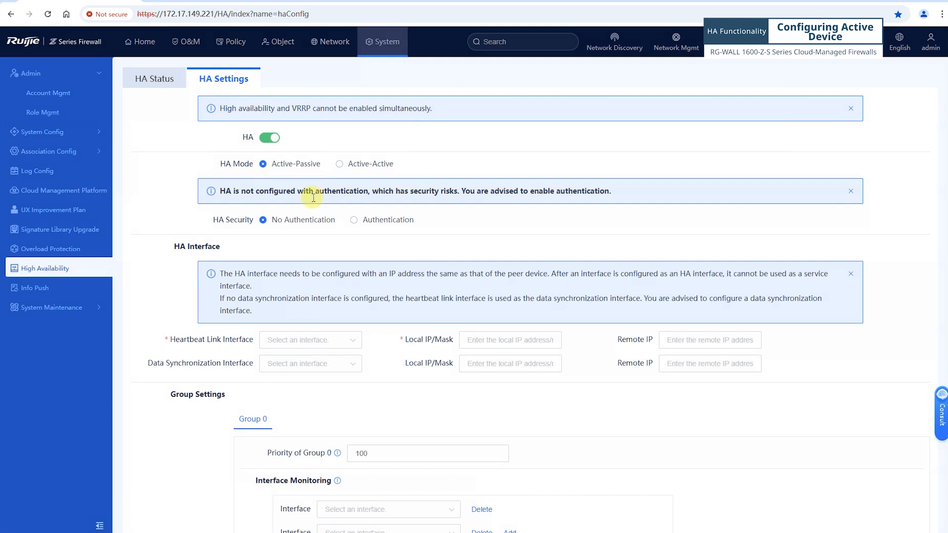
left_click(354, 220)
left_click(275, 256)
type("•")
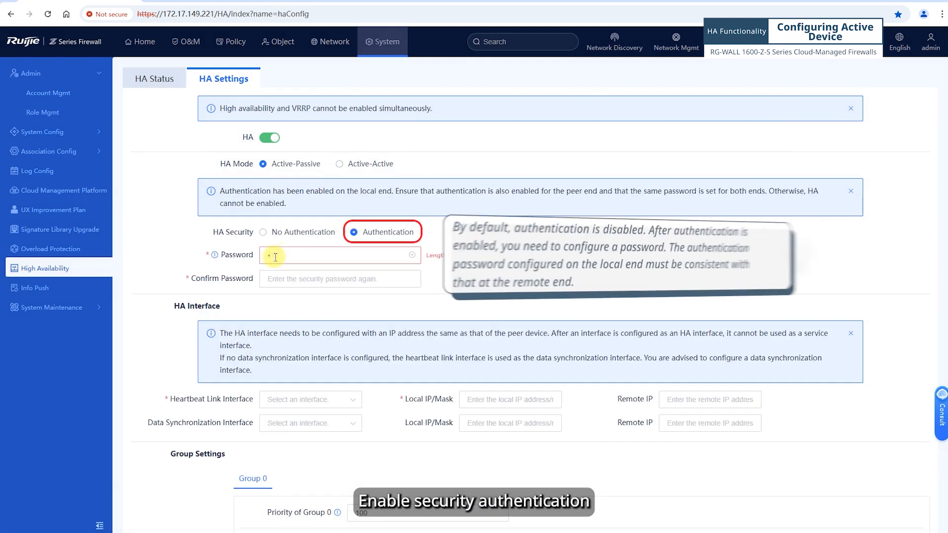
type("•••••••••")
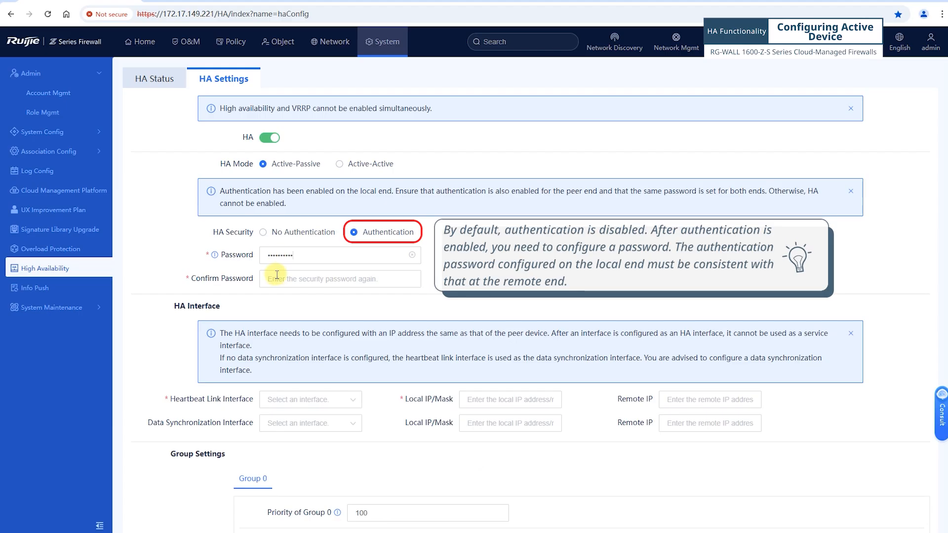
left_click(279, 279)
type("••••••••••")
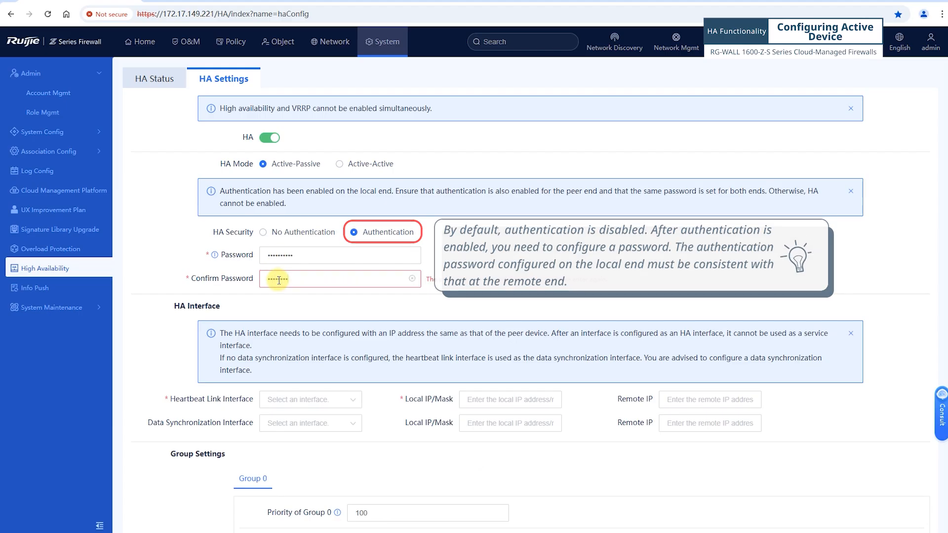
Choose Ge0/6 as heartbeat interface and Ge0/7 for data sync with remote IP 172.16.2.2
left_click(326, 399)
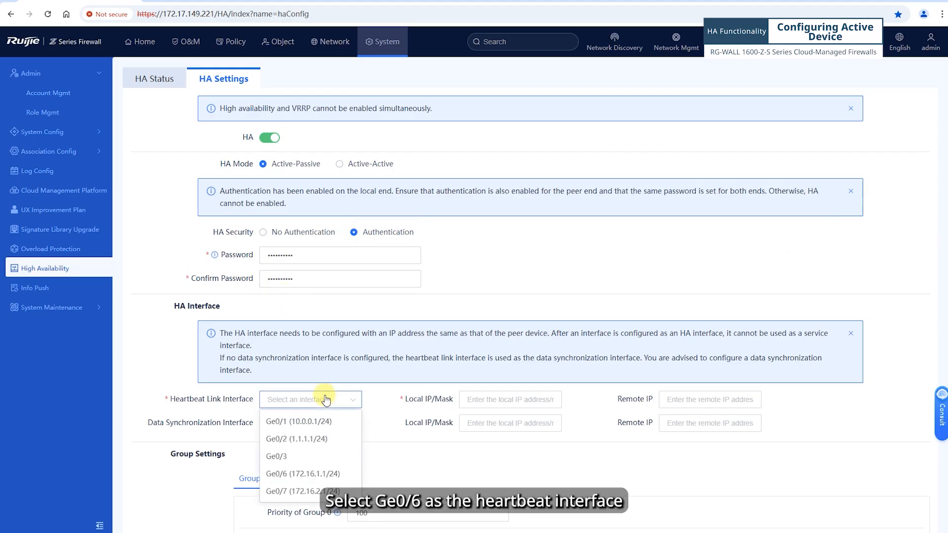
left_click(308, 474)
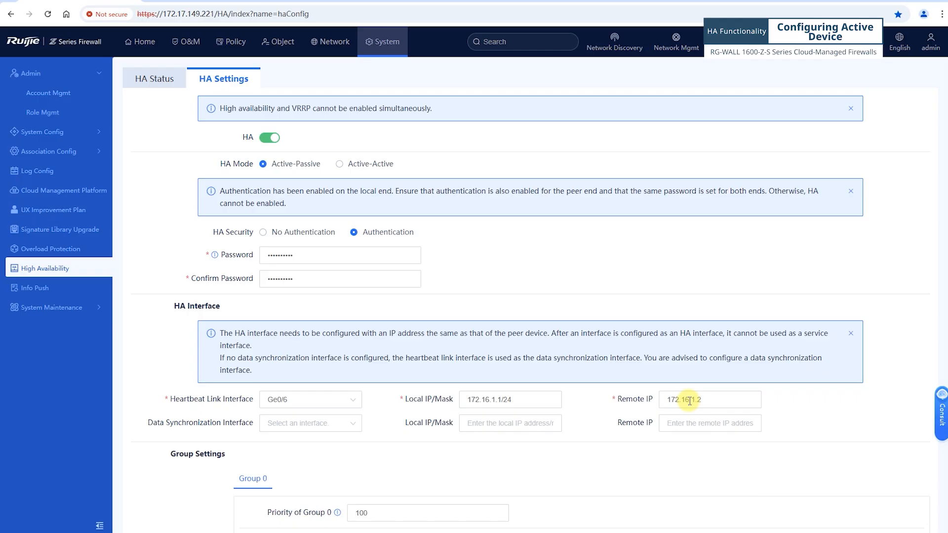
left_click(299, 428)
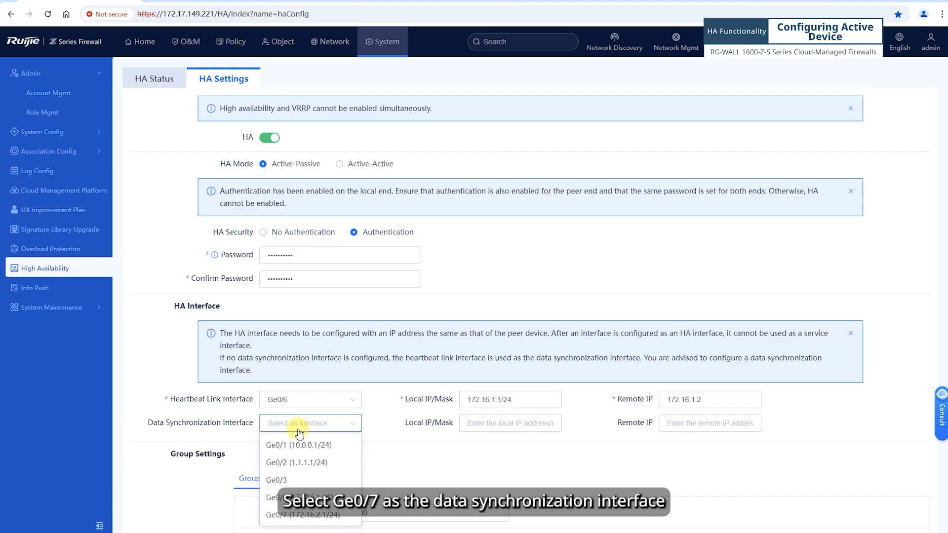
left_click(288, 516)
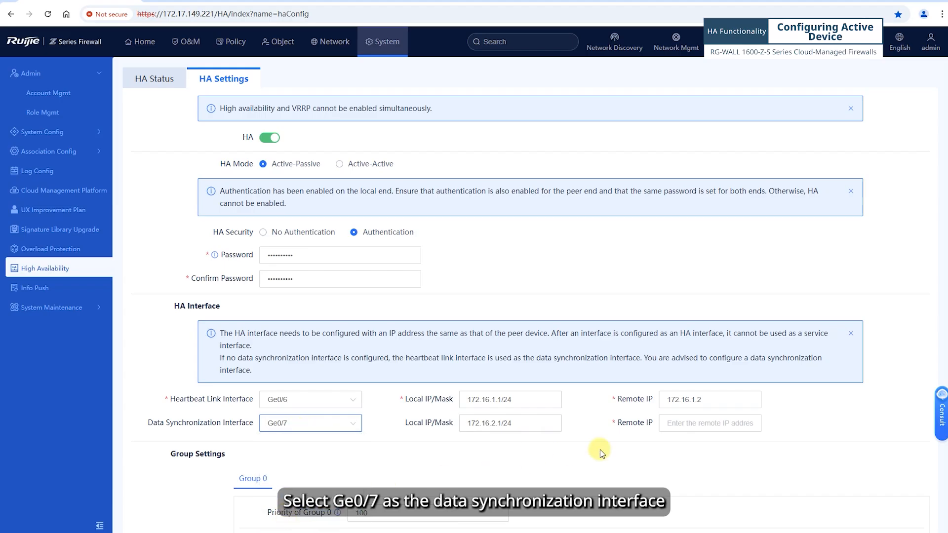
left_click(700, 429)
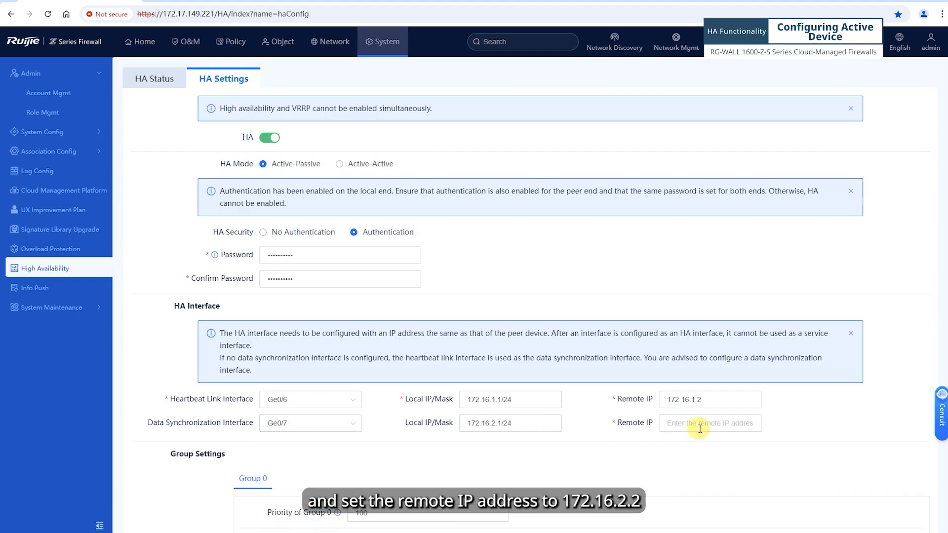
type("172.16")
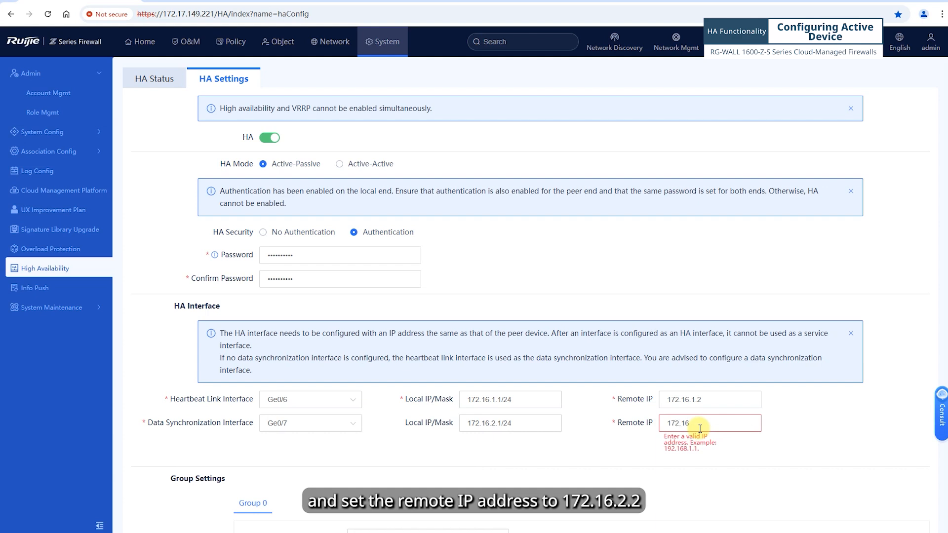
type(".2.")
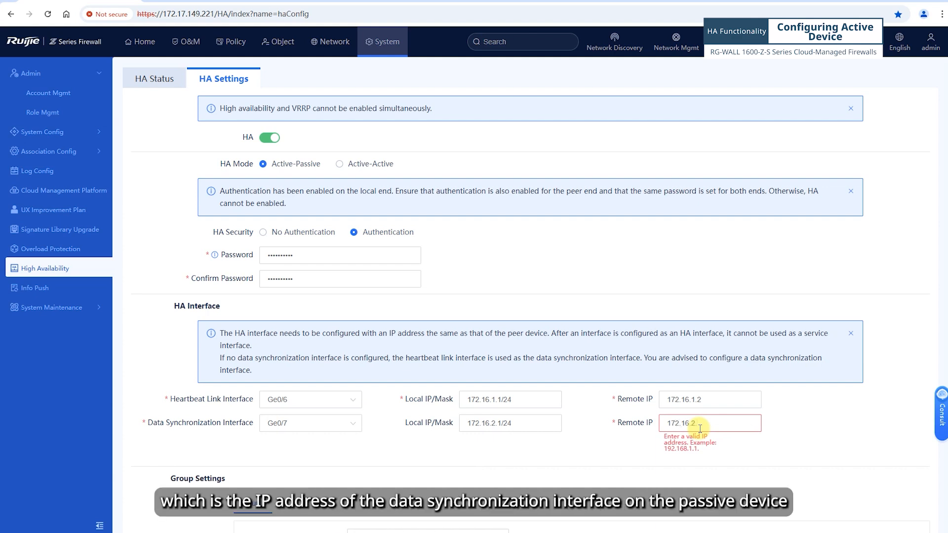
type("2")
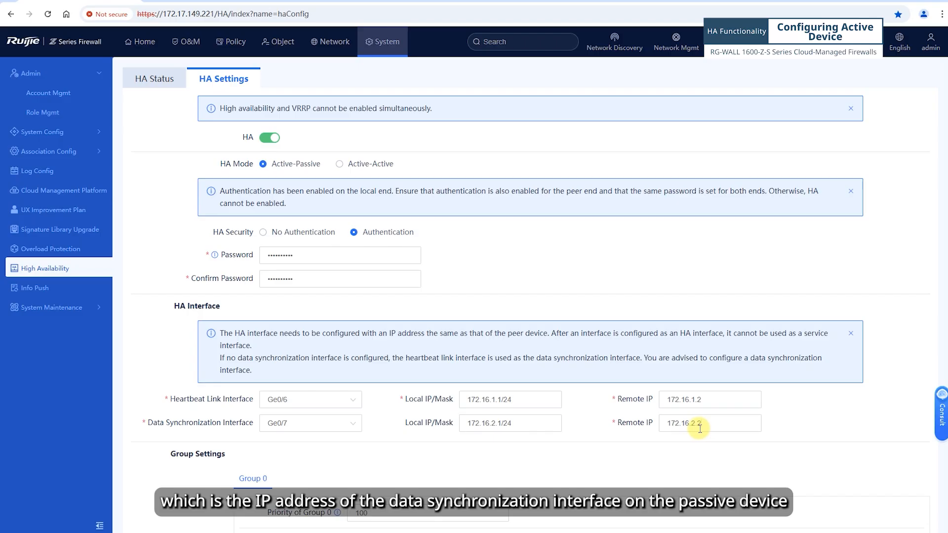
scroll(390, 429, "down", 3)
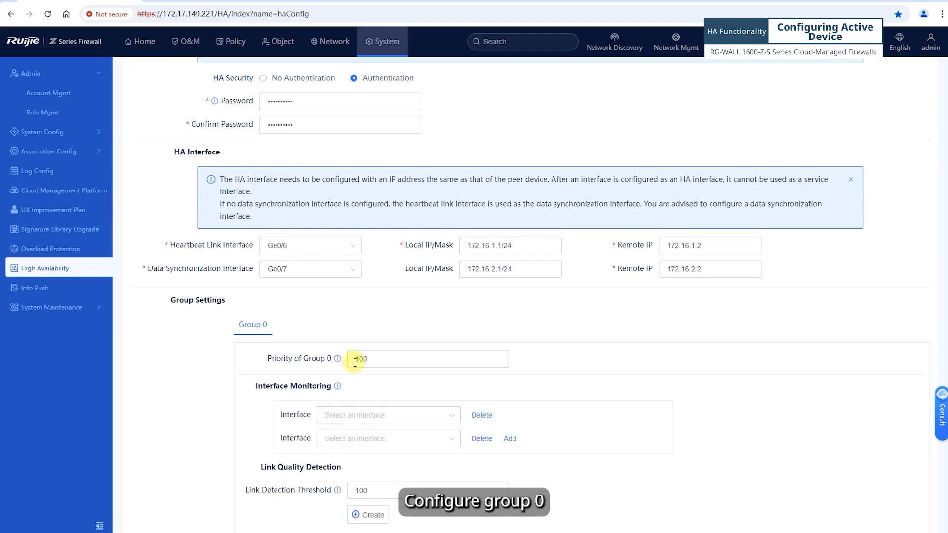
Change Group 0 priority to 200 and add Ge0/1 and Ge0/2 under Interface Monitoring
left_click_drag(355, 362, 359, 360)
type("2")
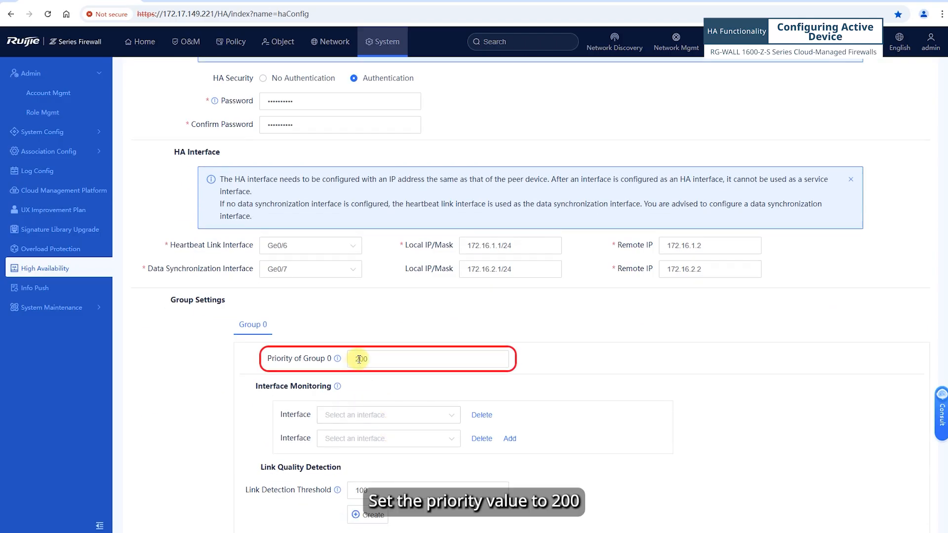
left_click(357, 417)
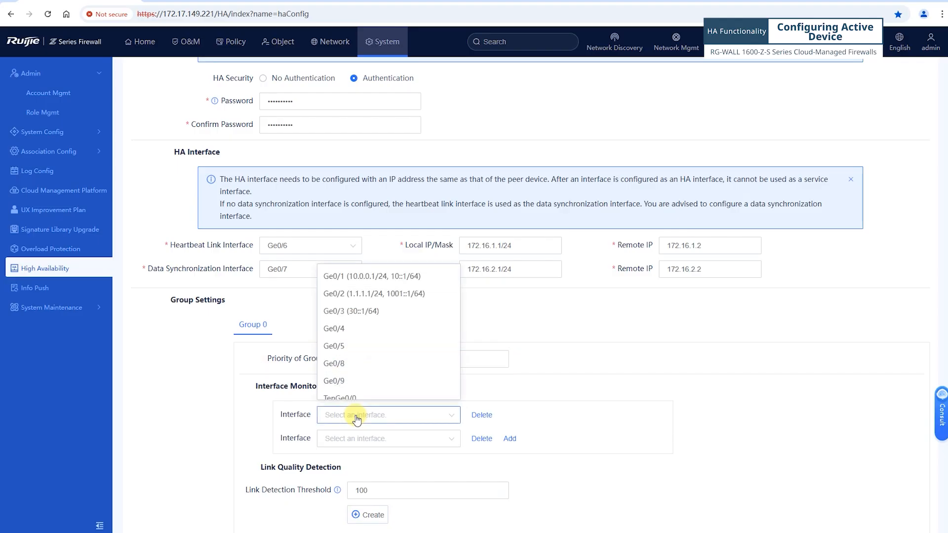
left_click(335, 277)
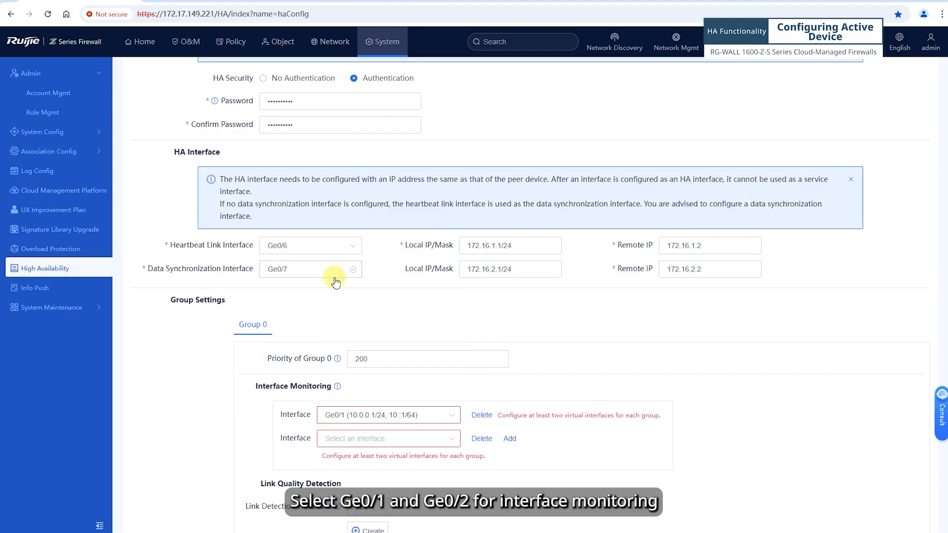
left_click(424, 414)
left_click(423, 415)
left_click(411, 439)
left_click(368, 314)
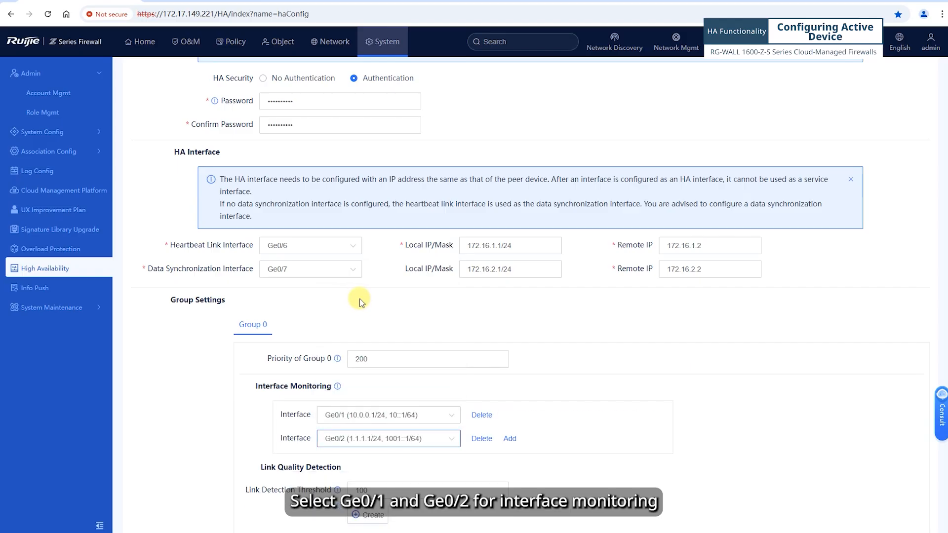
scroll(385, 363, "down", 2)
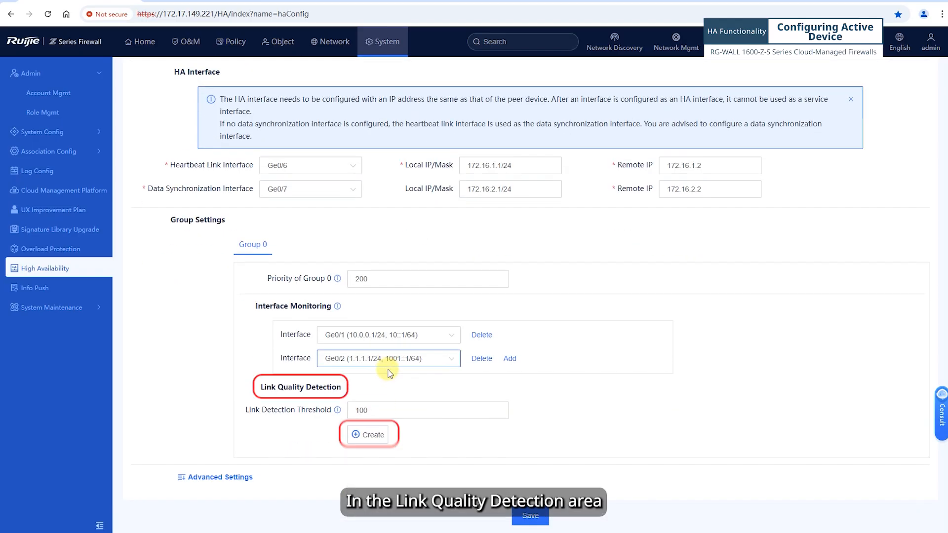
Create detection node 'rns' probing 10.0.0.2 via outbound Ge0/1, next hop 10.0.0.2, weight 200
left_click(378, 437)
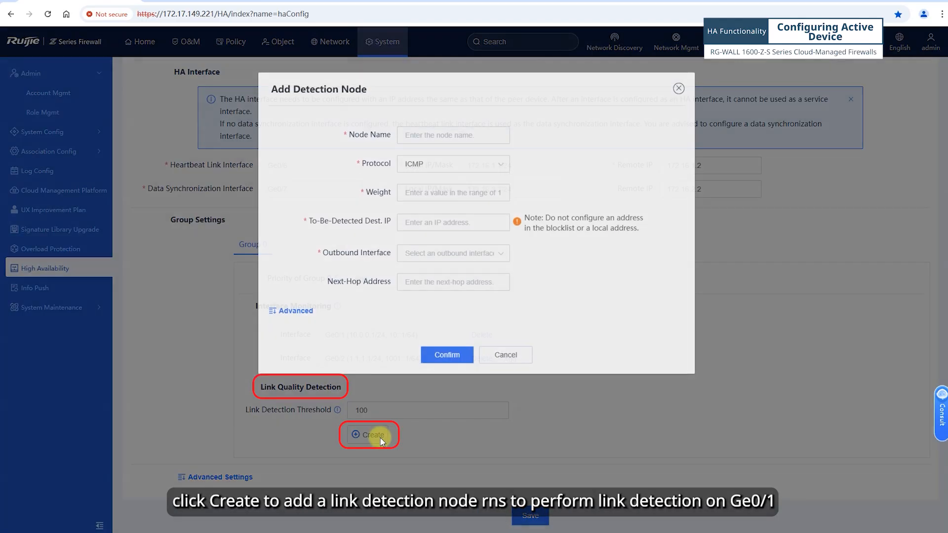
type("rns")
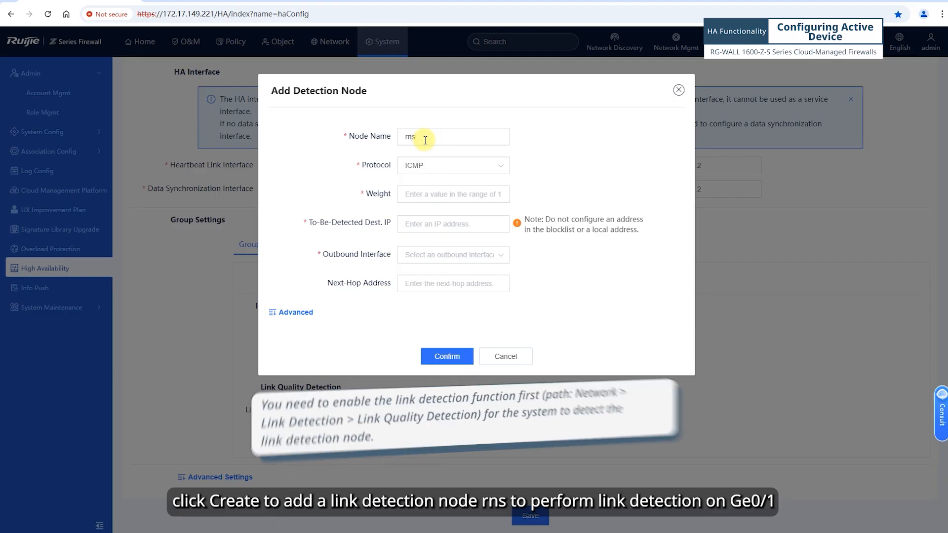
left_click(435, 224)
type("10.0.0.2")
left_click(440, 254)
left_click(426, 277)
left_click(426, 278)
type("10.0.0.2")
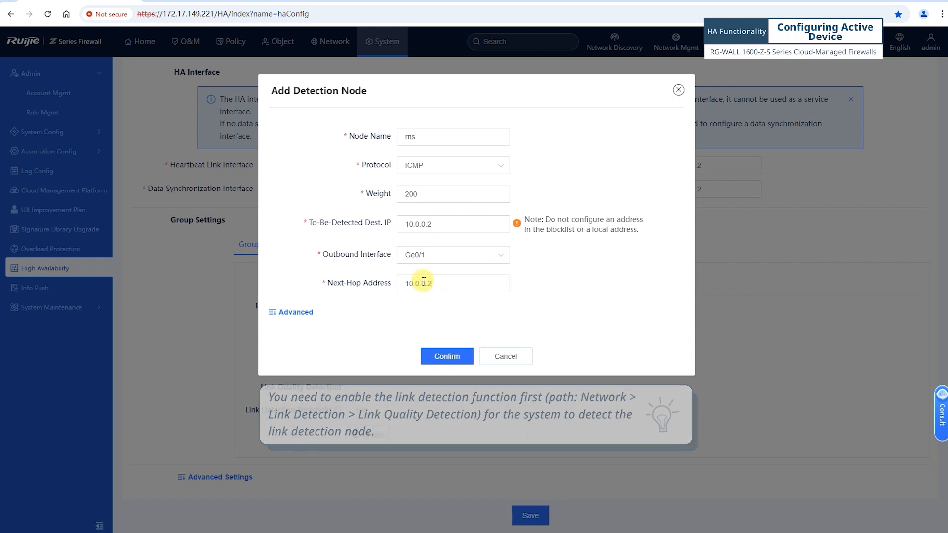
left_click(447, 356)
scroll(275, 494, "down", 1)
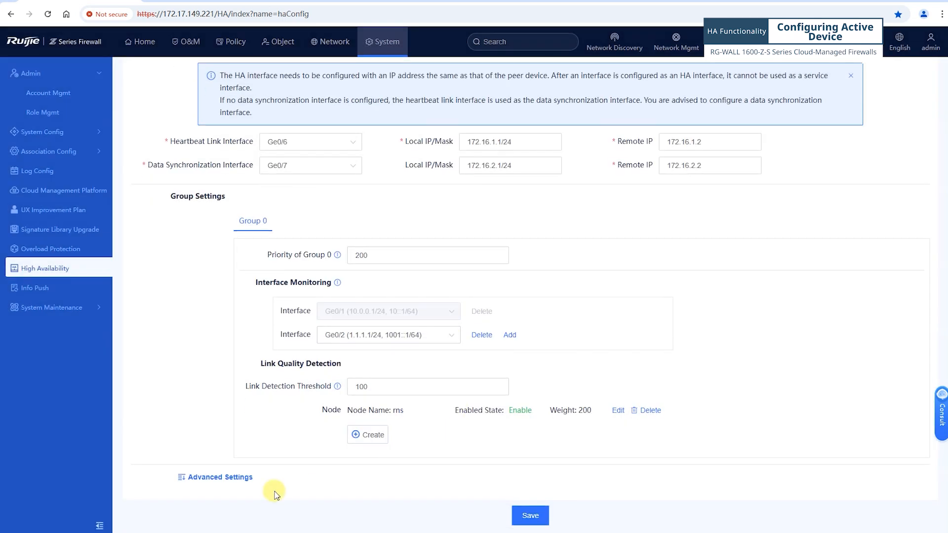
Under Advanced Settings pick Ge0/0 as management interface, then save and acknowledge the Tip
left_click(241, 478)
scroll(309, 445, "down", 10)
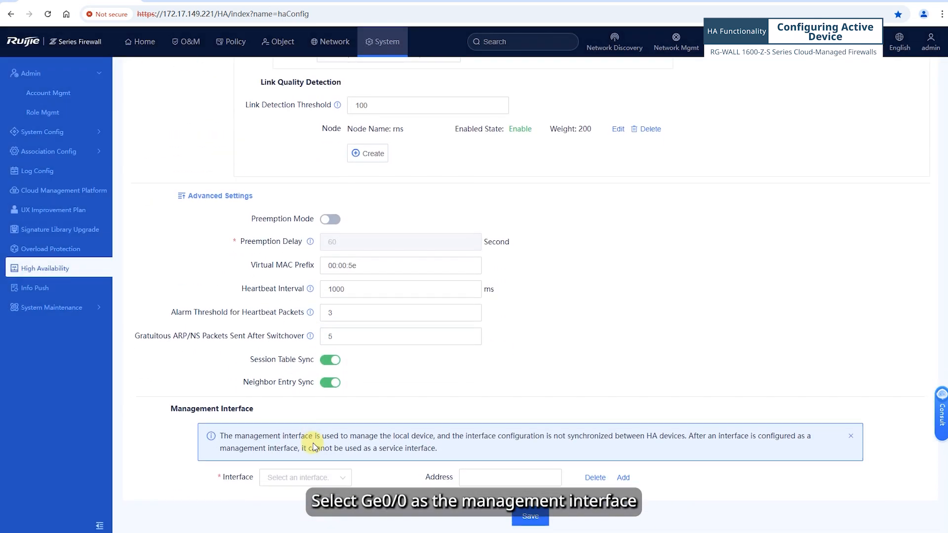
left_click(328, 477)
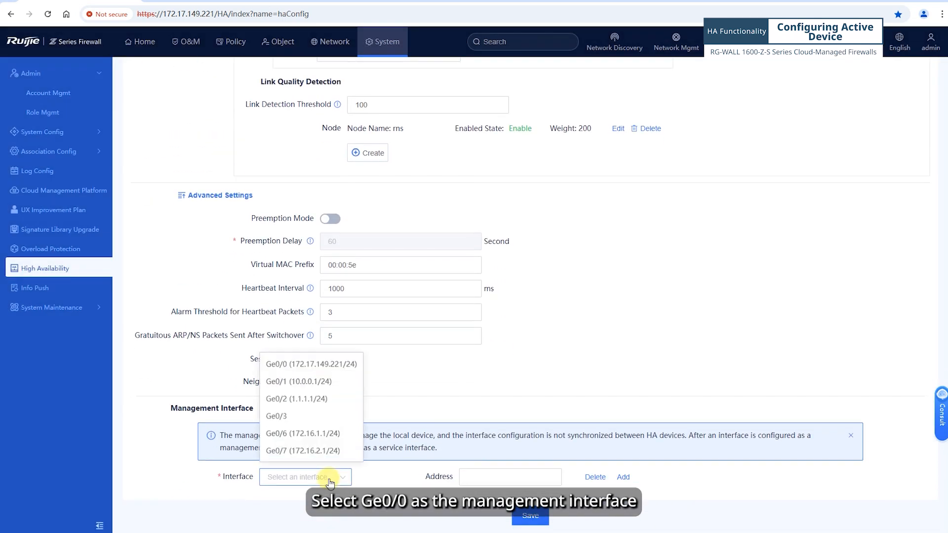
left_click(276, 366)
left_click(526, 516)
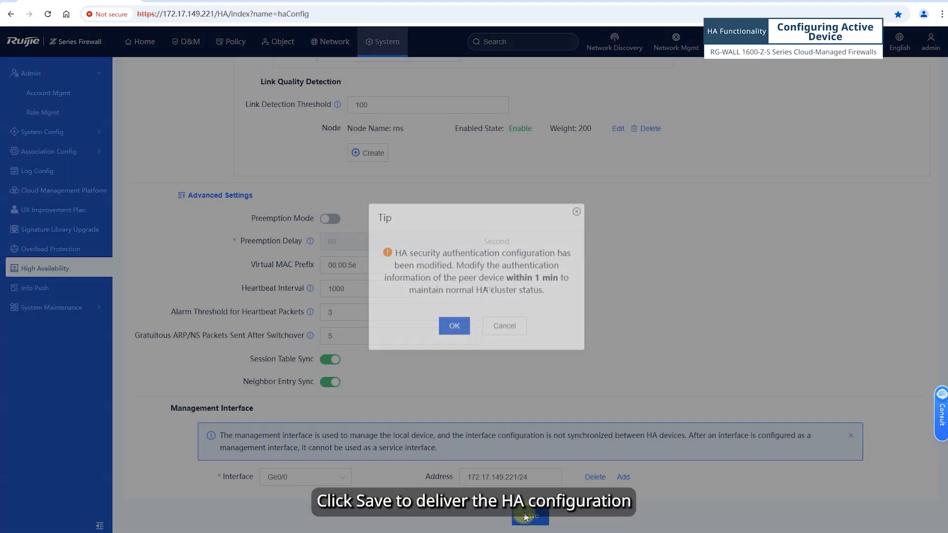
left_click(458, 332)
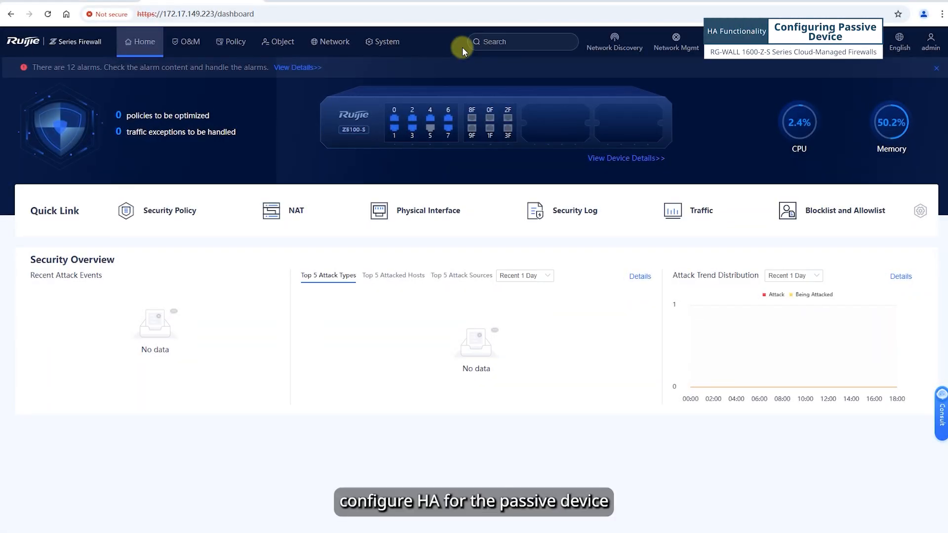
On the passive unit, go to System > High Availability > HA Settings
left_click(387, 44)
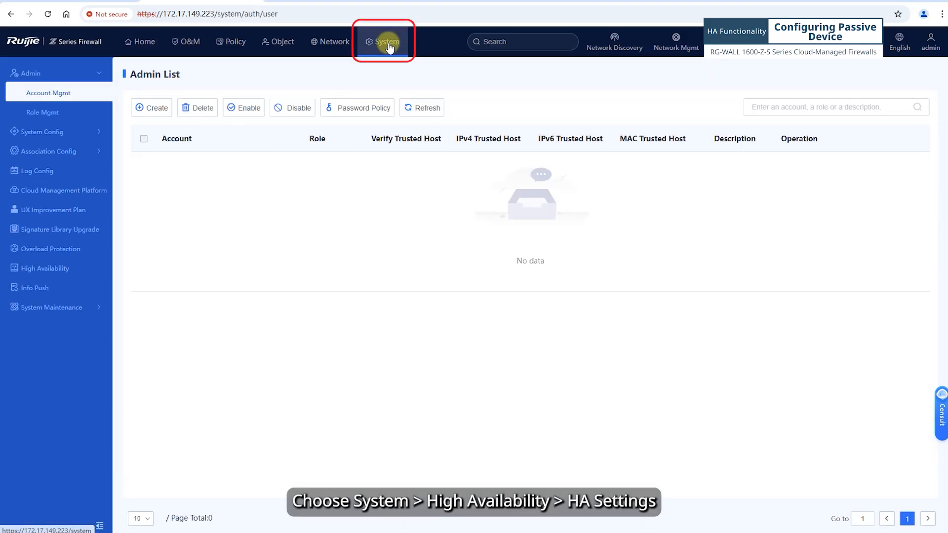
left_click(35, 269)
left_click(207, 78)
Enable Active-Passive HA with Authentication, entering and confirming the HA password
left_click(270, 138)
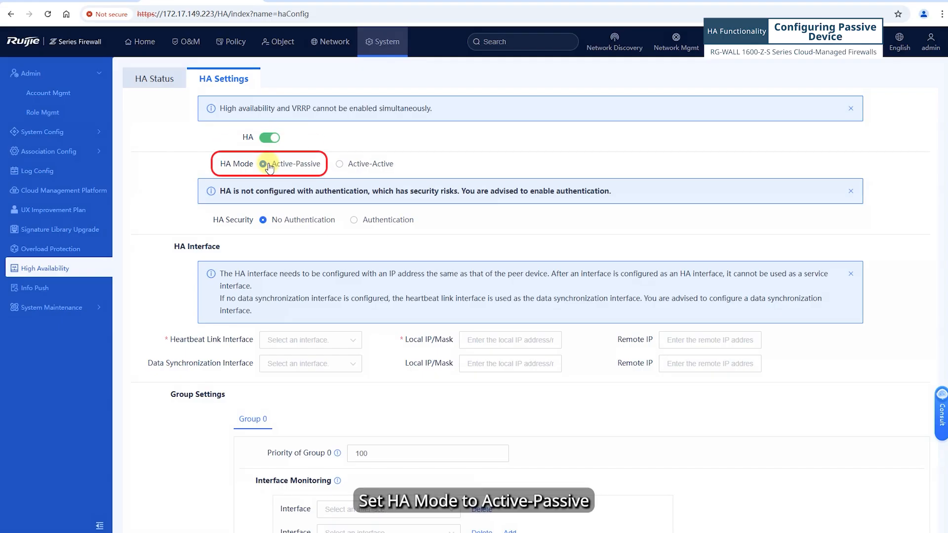
left_click(355, 229)
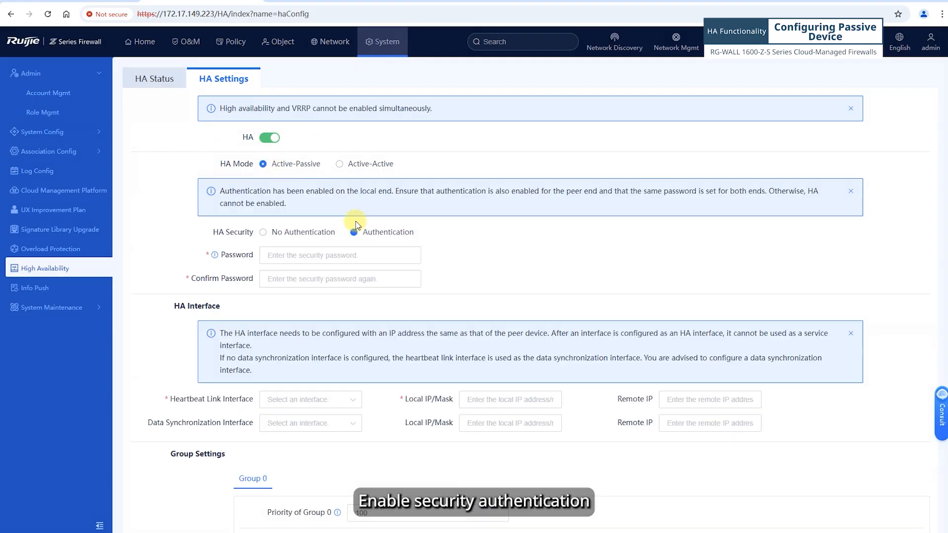
left_click(296, 256)
type("••••••")
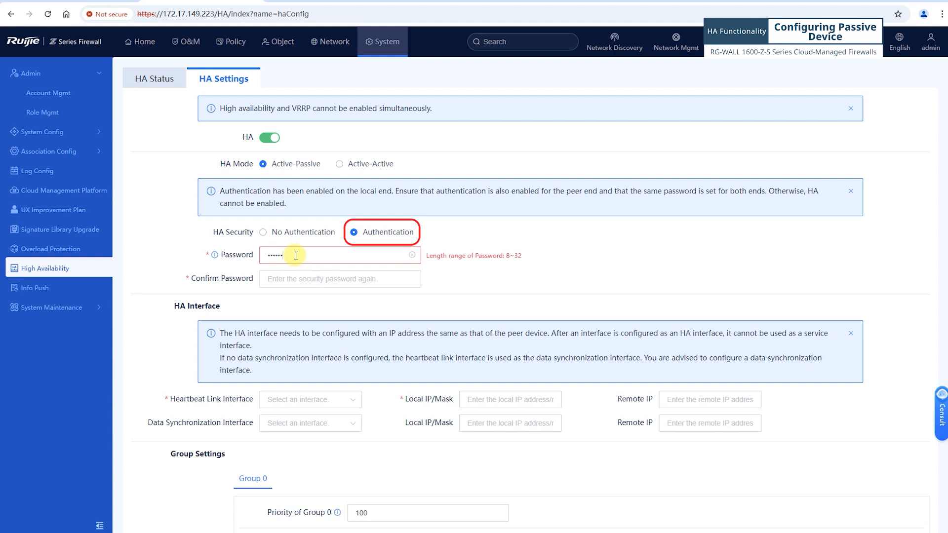
type("••••")
left_click(292, 273)
type("••••••••••")
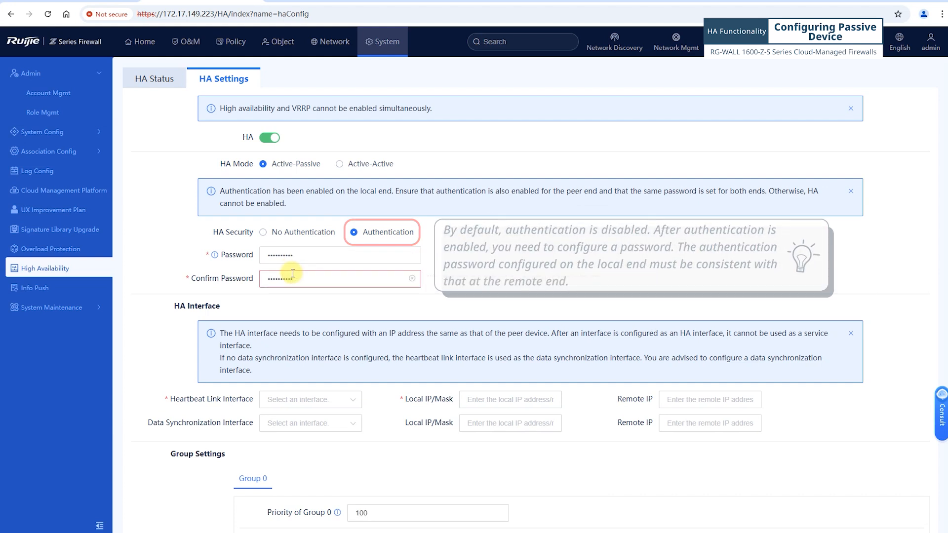
Choose Ge0/6 as heartbeat interface and Ge0/7 for data sync with remote IP 172.16.2.1
left_click(318, 399)
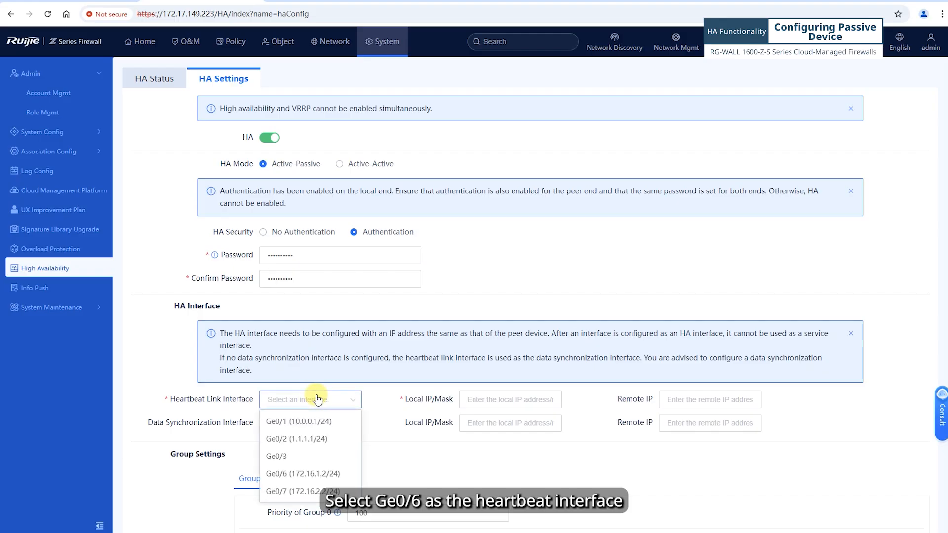
left_click(316, 474)
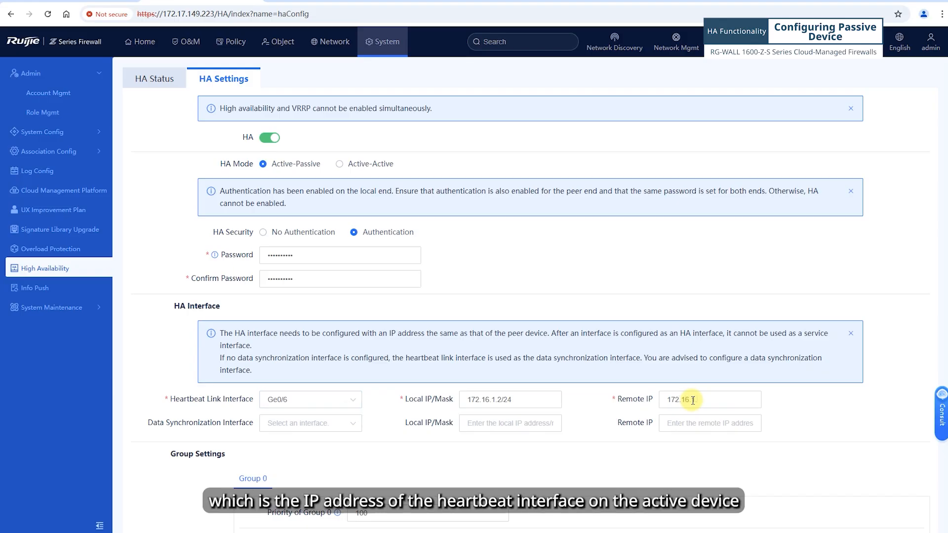
left_click(321, 425)
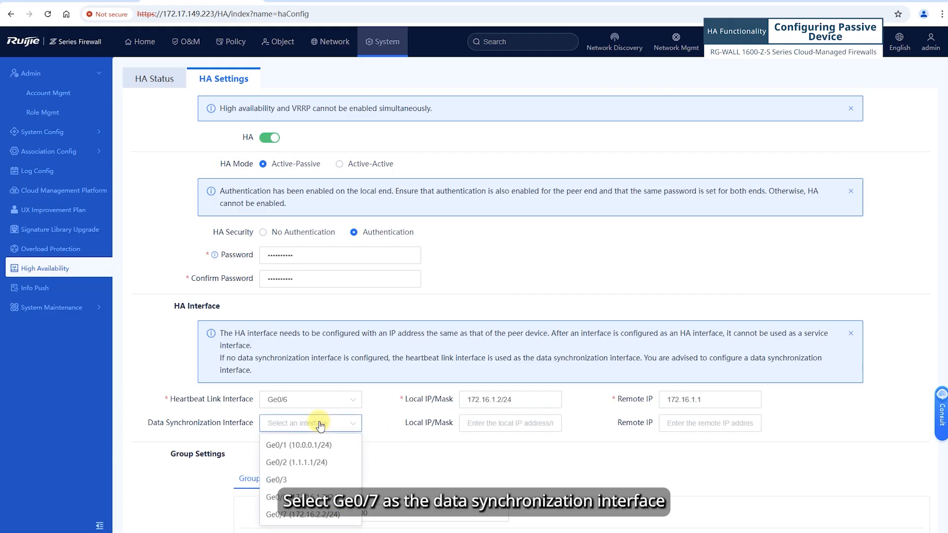
left_click(308, 514)
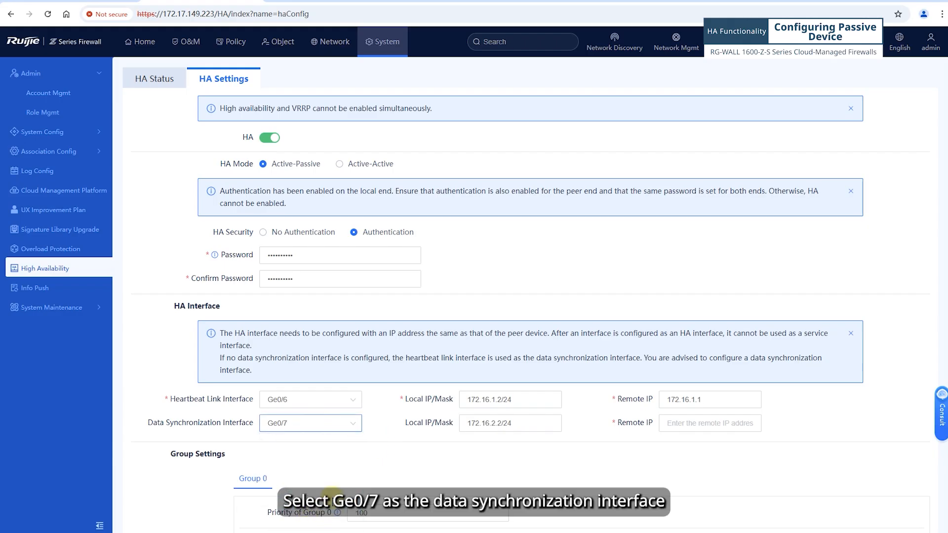
left_click(687, 424)
type("172")
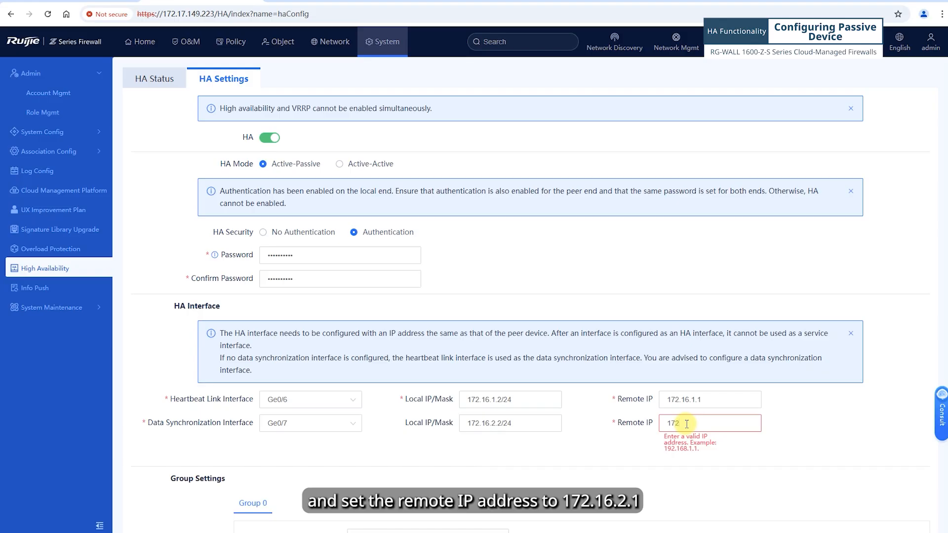
type(".16")
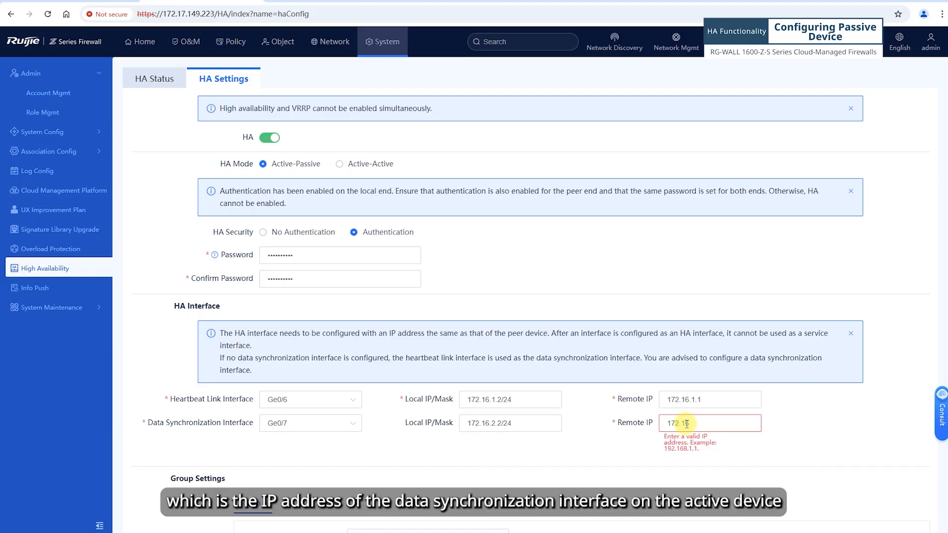
type(".2.1")
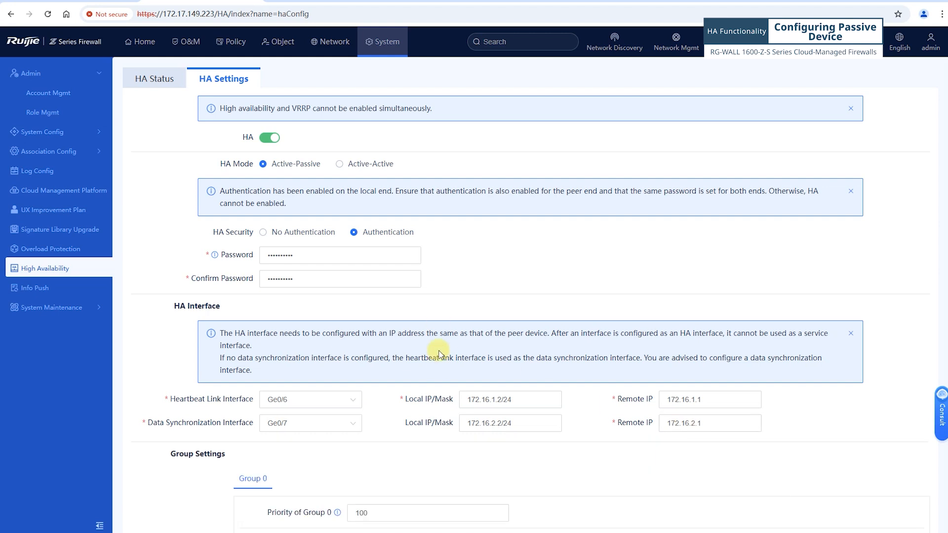
scroll(435, 444, "down", 5)
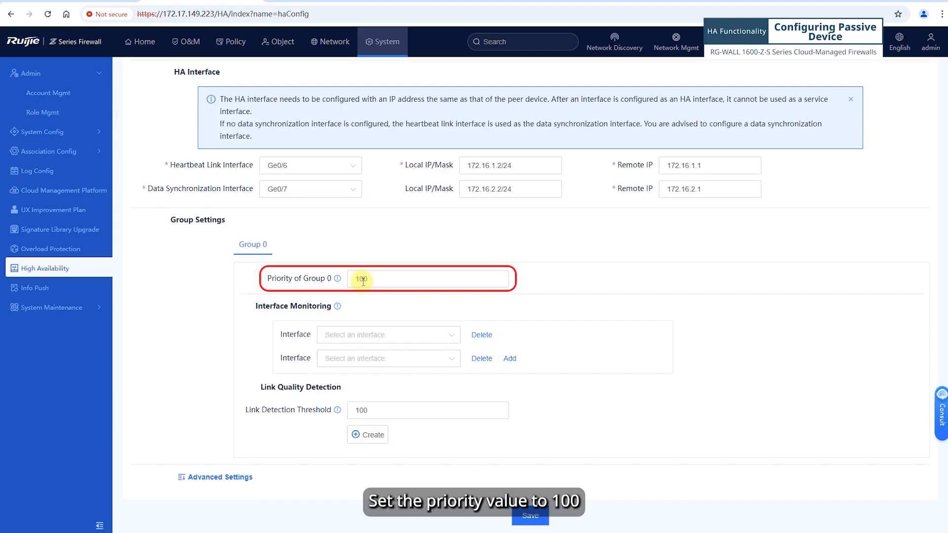
Keep priority 100, monitor Ge0/1 and Ge0/2 in Group 0, and start creating a detection node
left_click(374, 339)
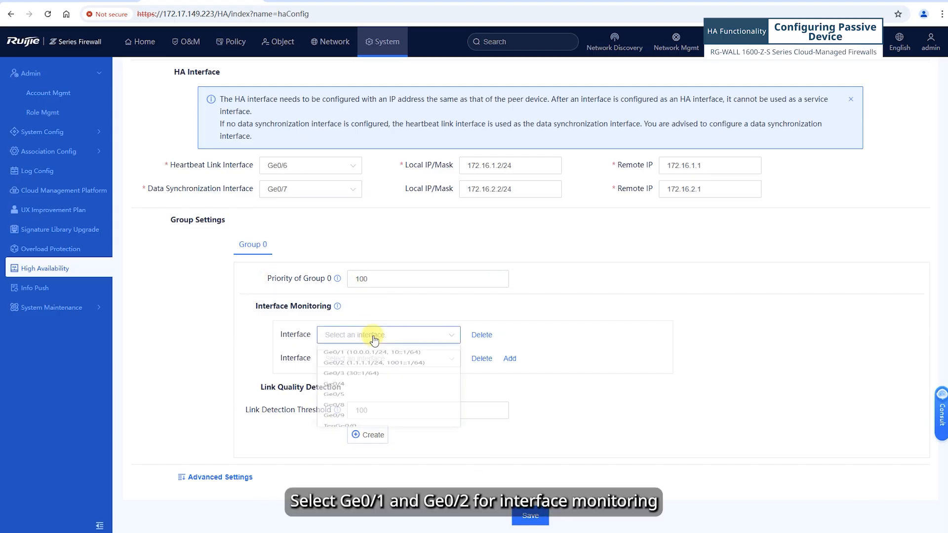
left_click(362, 355)
left_click(357, 364)
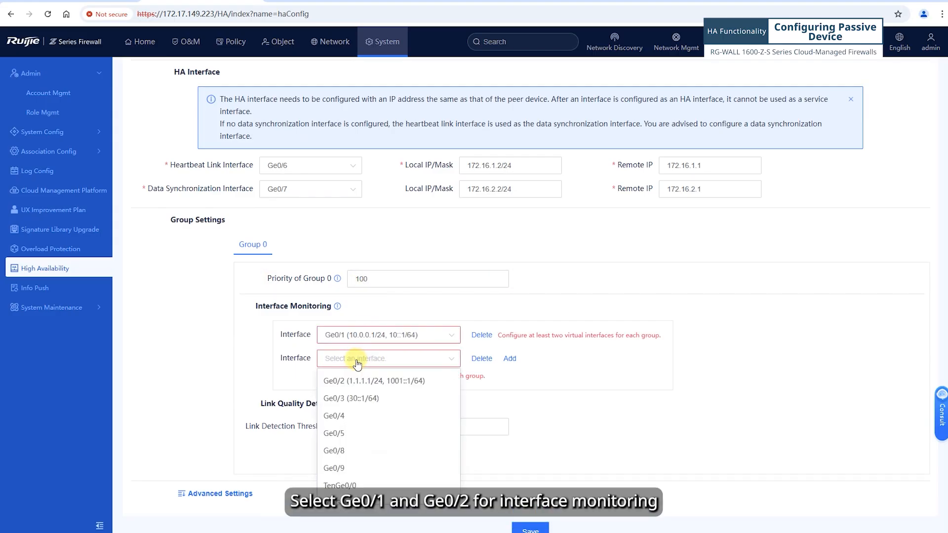
left_click(343, 379)
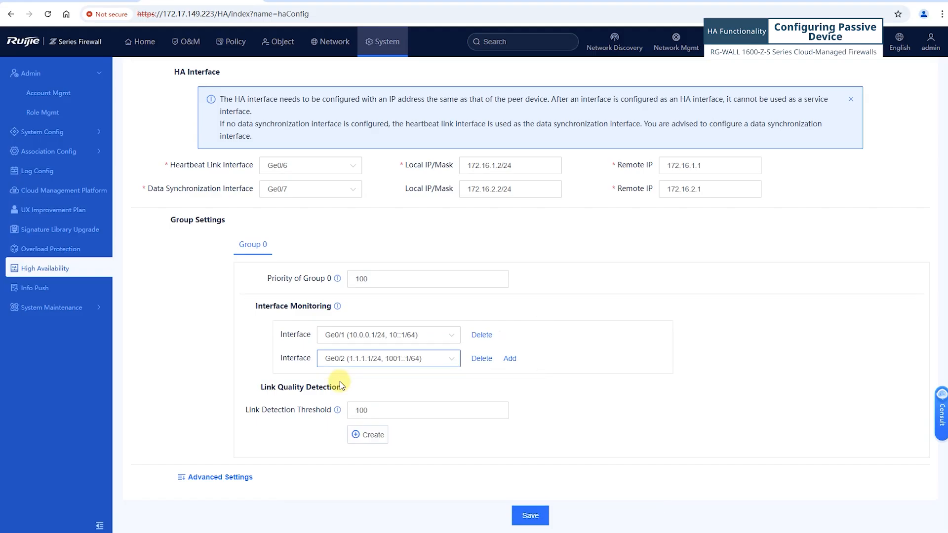
left_click(387, 437)
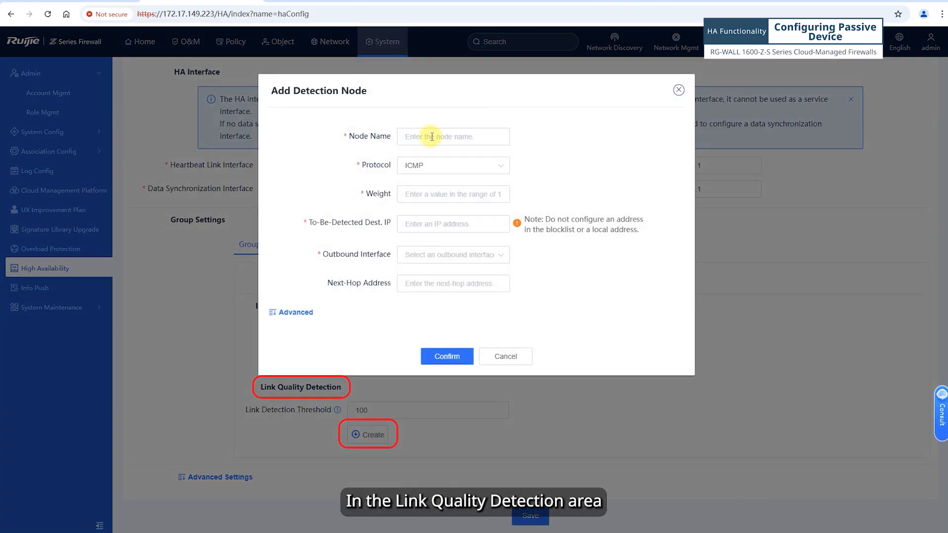
Add node 'rns' with weight 200, Dest. IP 10.0.0.2, outbound Ge0/1, next hop 10.0.0.2
left_click(426, 138)
type("rns")
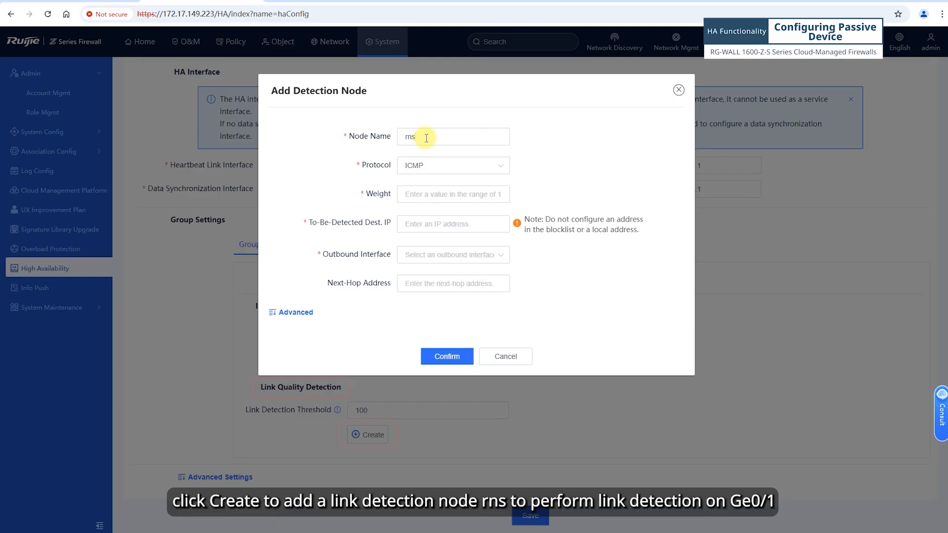
left_click(426, 194)
type("200")
left_click(419, 225)
type("10.0.0.2")
left_click(418, 256)
left_click(418, 275)
left_click(435, 283)
type("10.0.0.2")
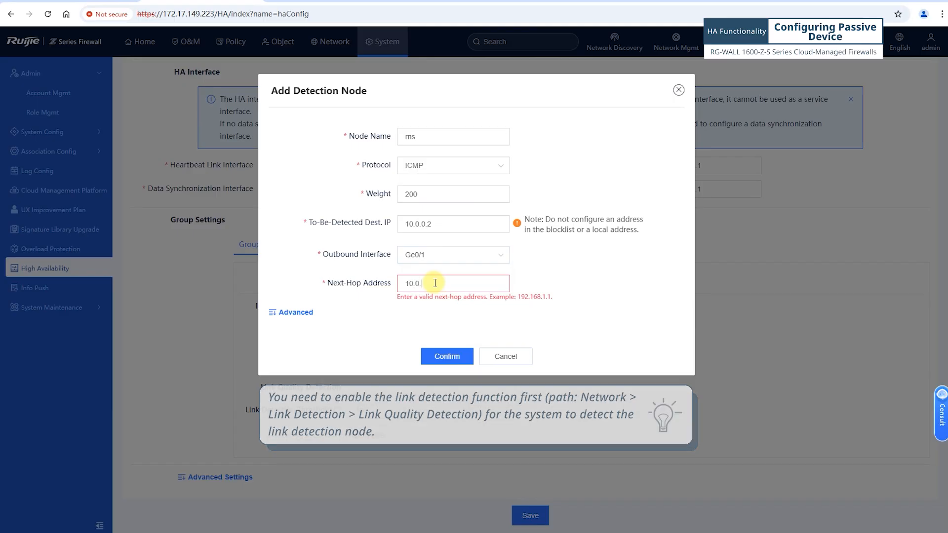
left_click(446, 356)
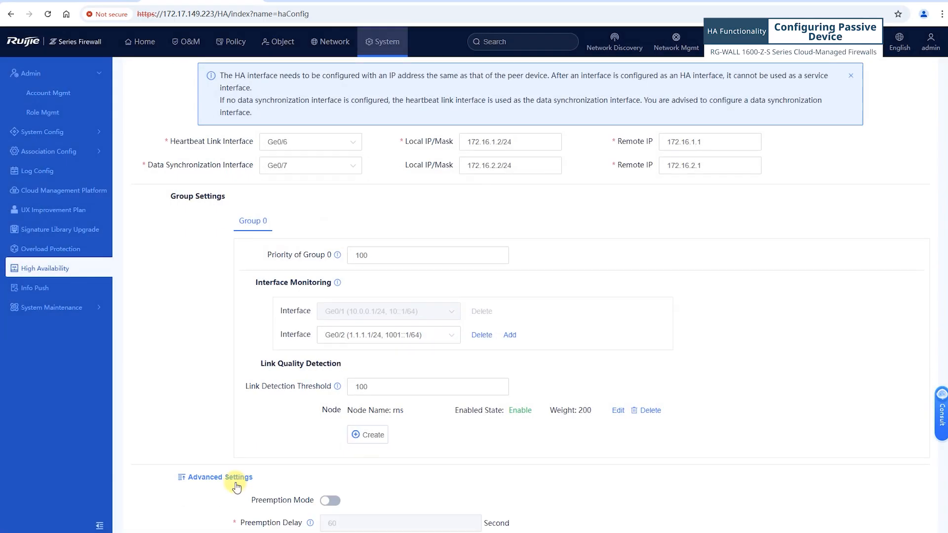
Select Ge0/0 as the passive unit's management interface, save, and accept the authentication warning
scroll(269, 459, "down", 5)
left_click(286, 477)
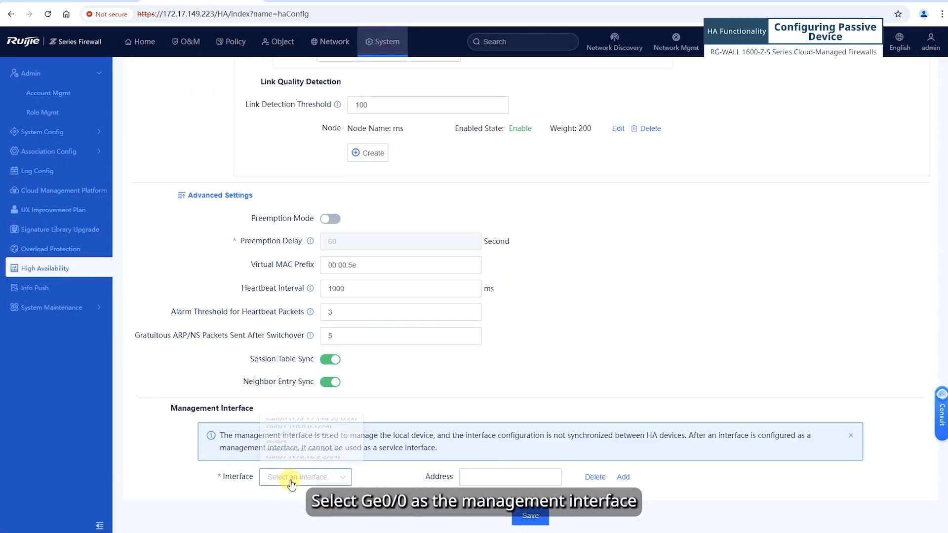
left_click(267, 366)
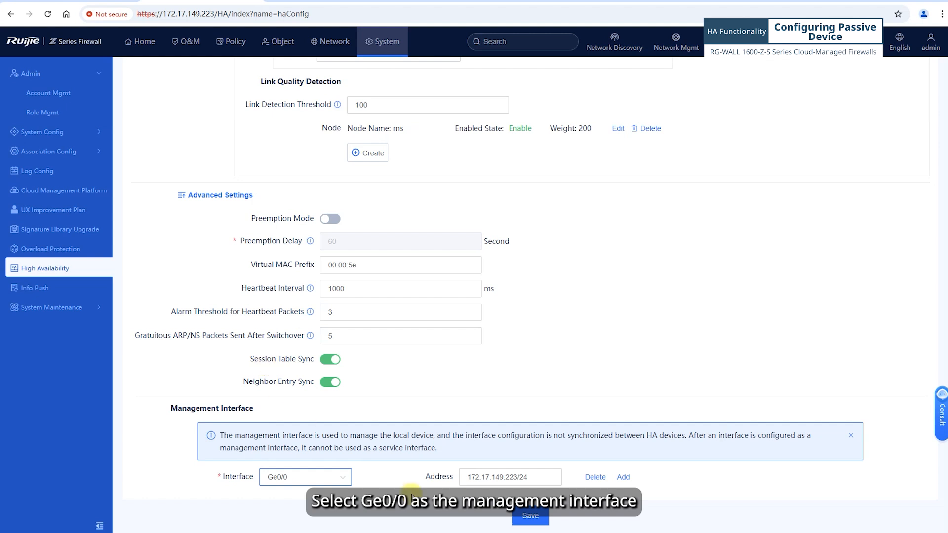
left_click(530, 515)
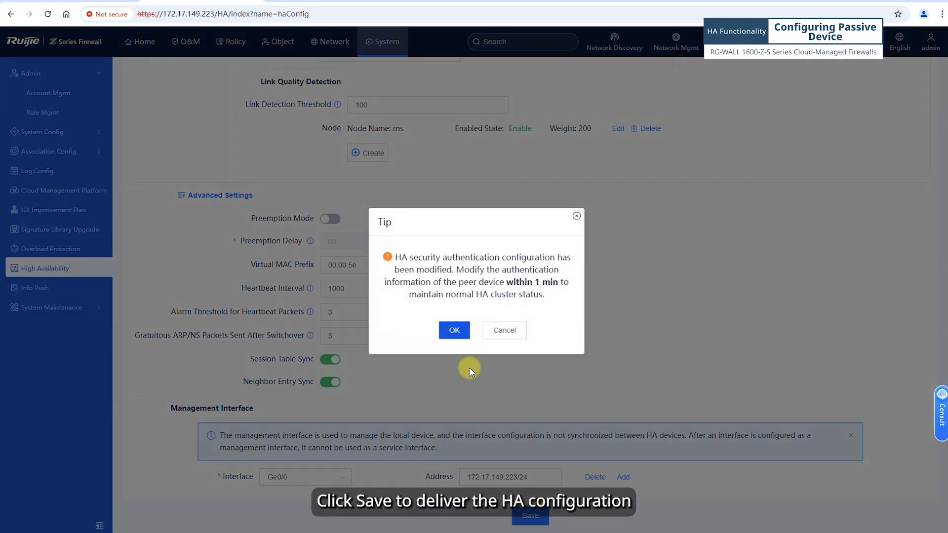
left_click(455, 331)
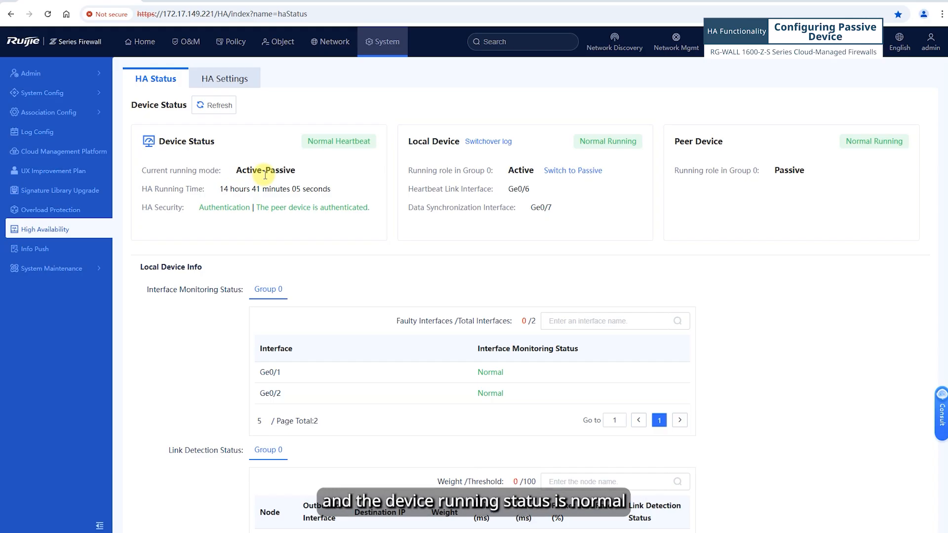
Synchronize the configuration to the peer device now and refresh the sync progress
scroll(386, 227, "down", 5)
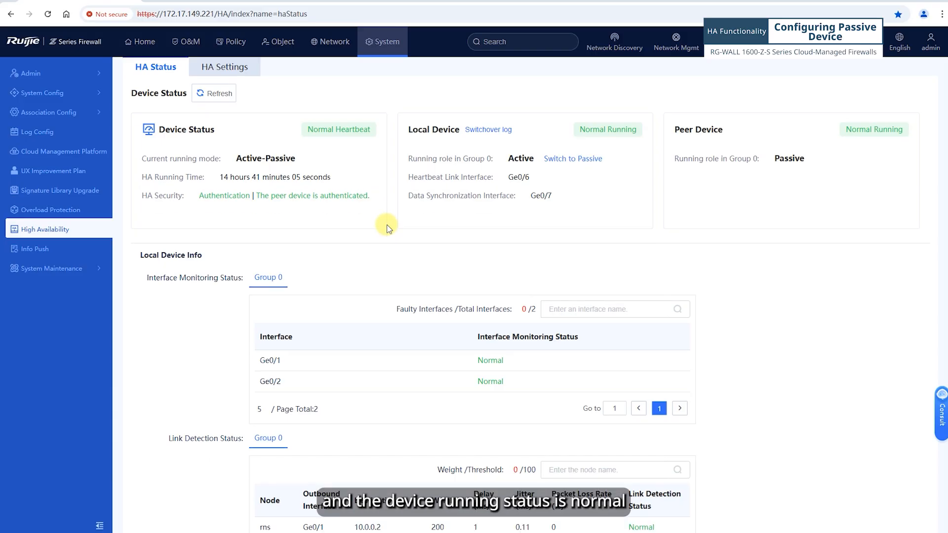
scroll(386, 227, "down", 1)
left_click(295, 342)
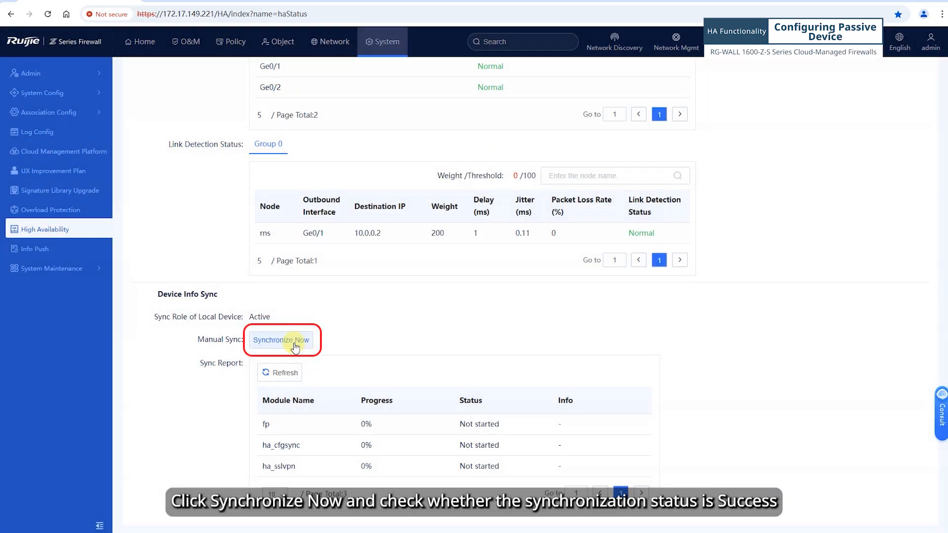
left_click(286, 376)
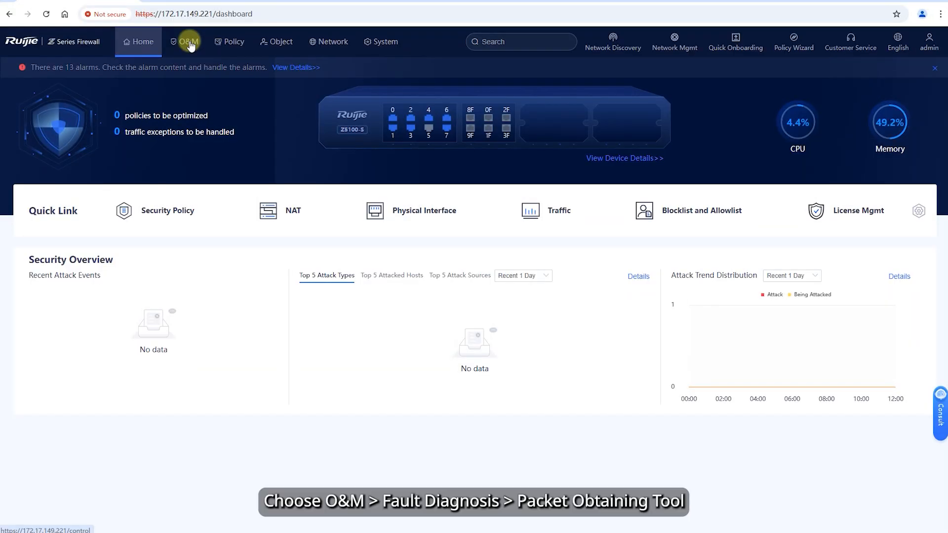
Go to O&M > Fault Diagnosis > Packet Obtaining Tool
left_click(189, 43)
left_click(69, 188)
left_click(61, 286)
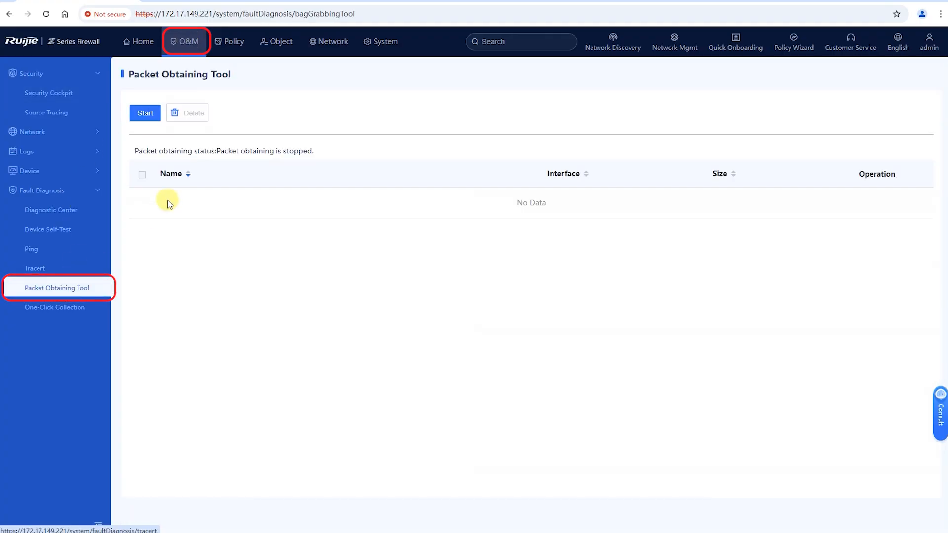
Start a capture on heartbeat interface Ge0/6 with Layer 2 set to IP and Layer 3 to UDP
left_click(147, 113)
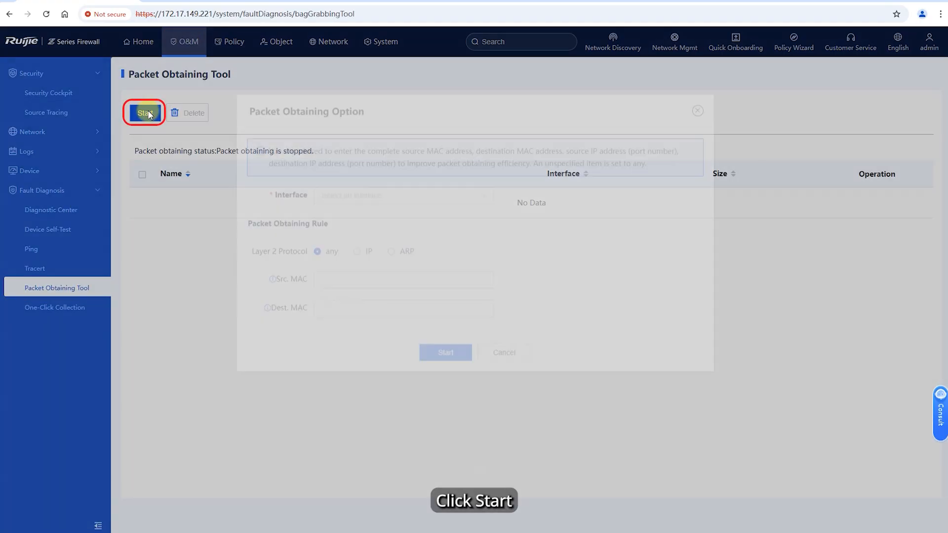
left_click(340, 208)
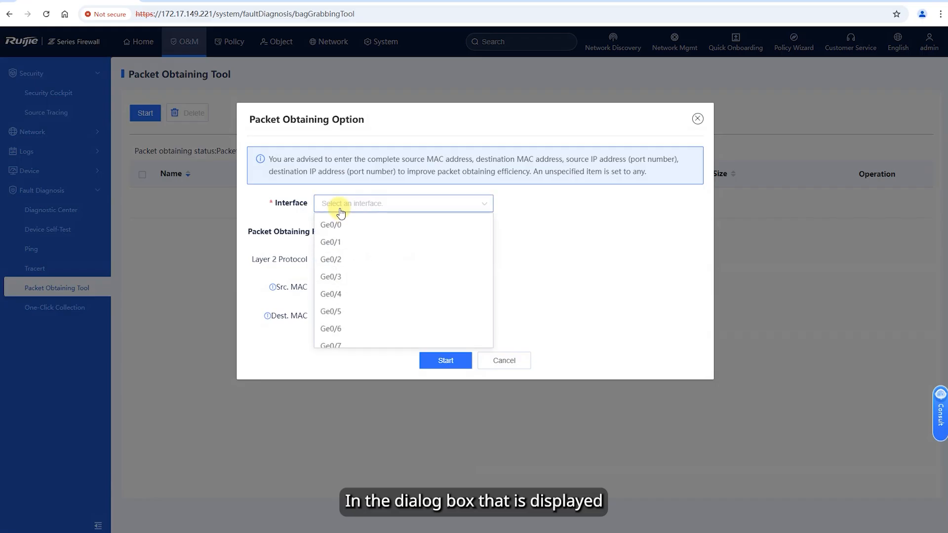
left_click(345, 330)
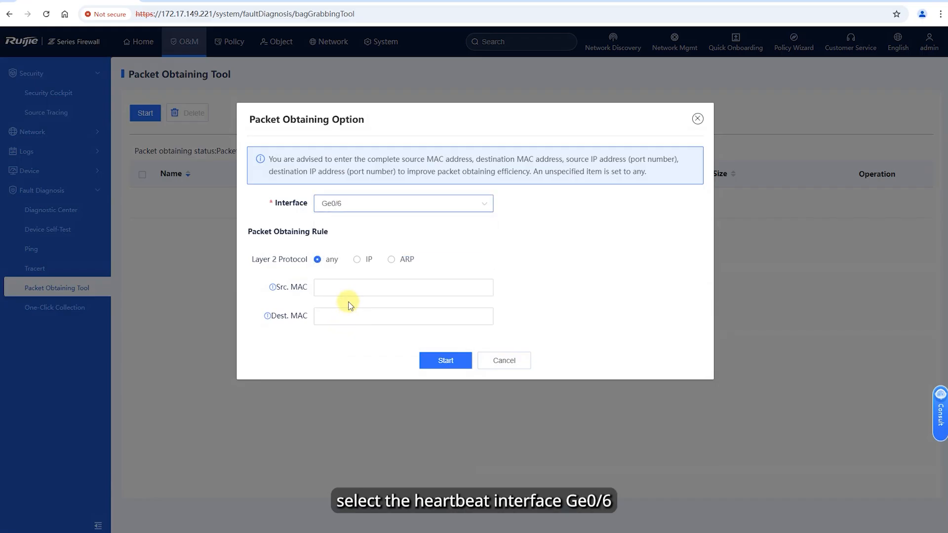
left_click(357, 260)
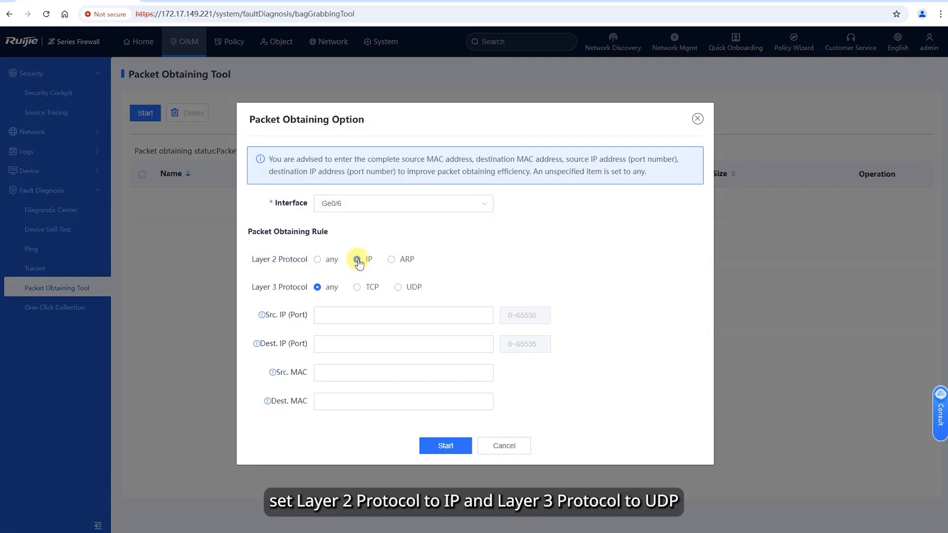
left_click(398, 288)
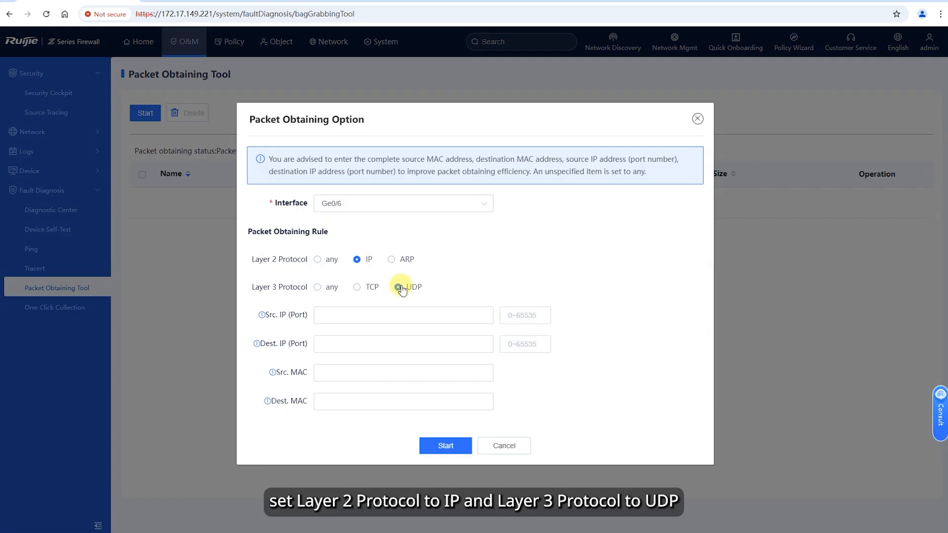
left_click(454, 448)
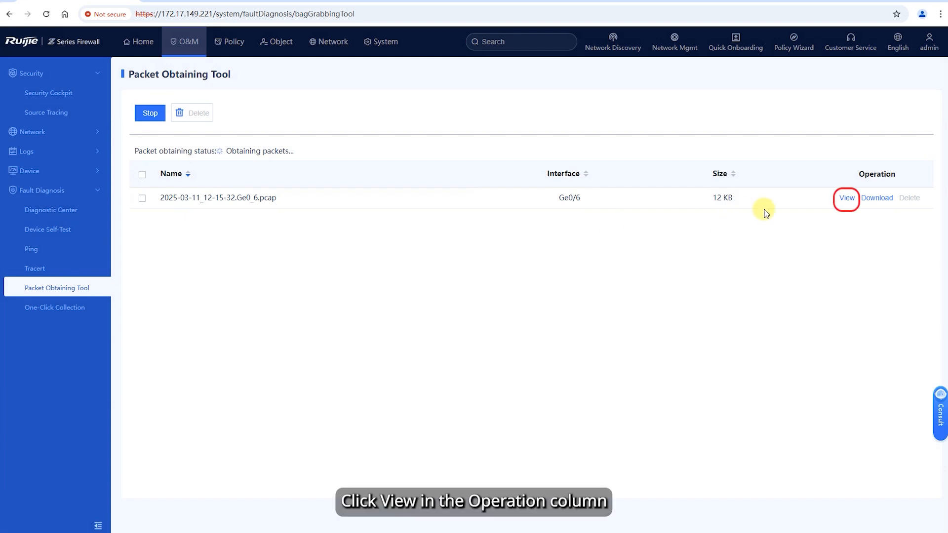
View the Ge0/6 capture file and filter its packets by 'ip src 172.16.1.1'
left_click(847, 199)
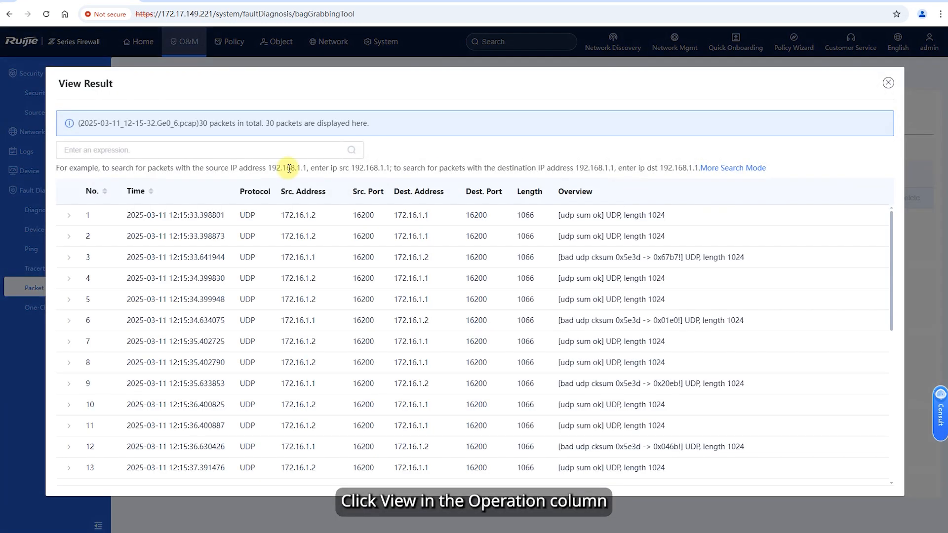
left_click_drag(331, 167, 349, 169)
key("ctrl+c")
left_click(88, 152)
key("ctrl+v")
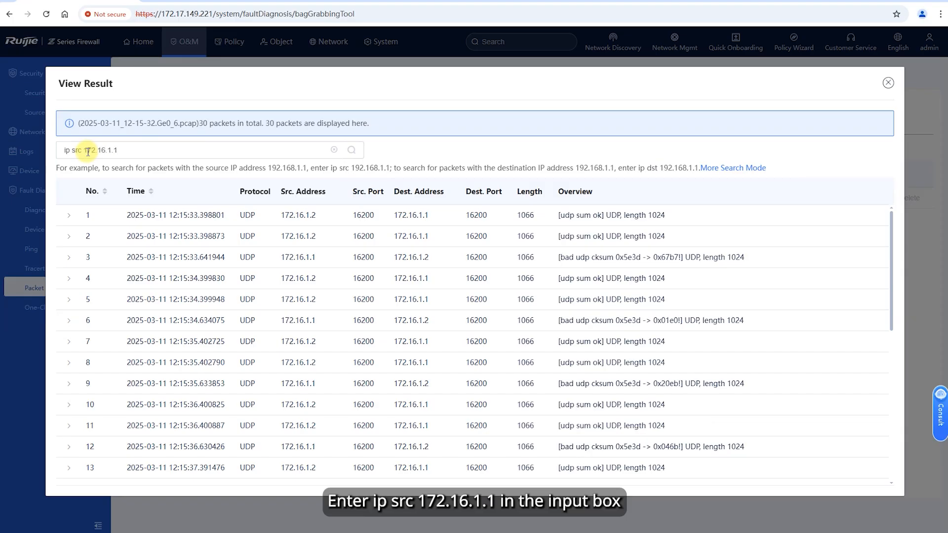
left_click(351, 151)
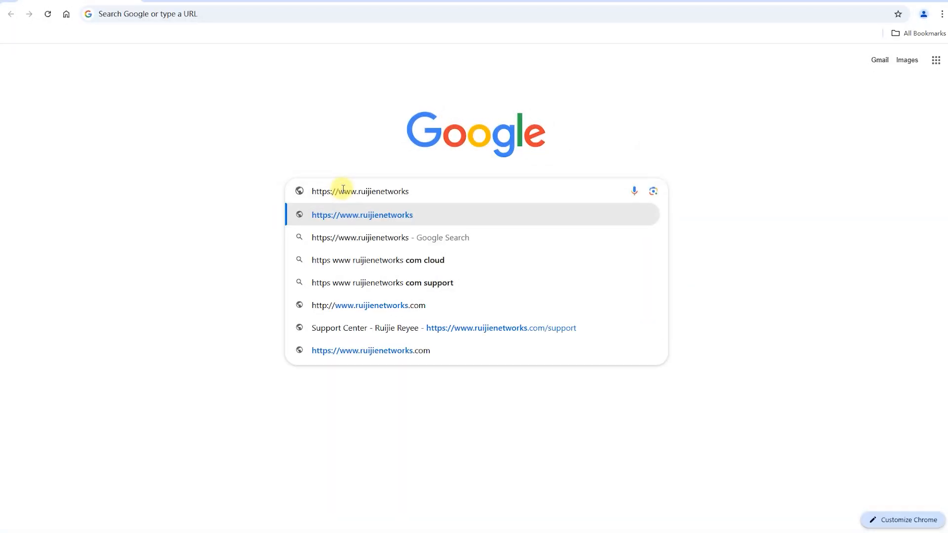
type("om/")
key("Return")
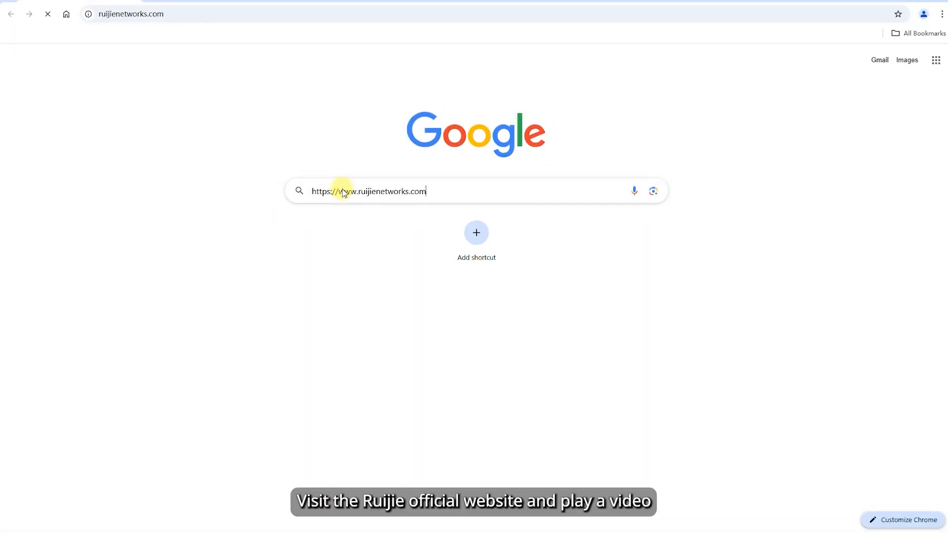
mouse_move(383, 66)
left_click(295, 140)
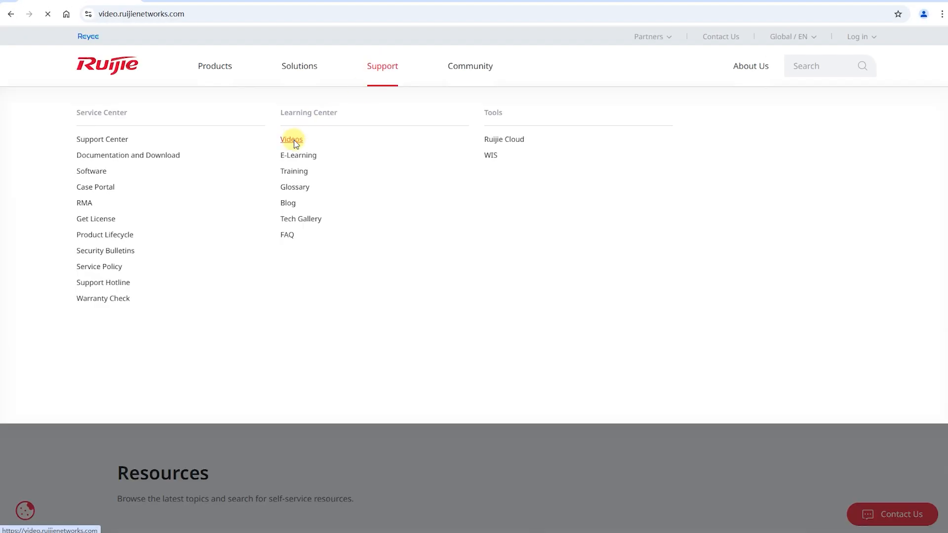
Play the 5-Star Oakwood Hotel video full screen
left_click(455, 242)
left_click(369, 263)
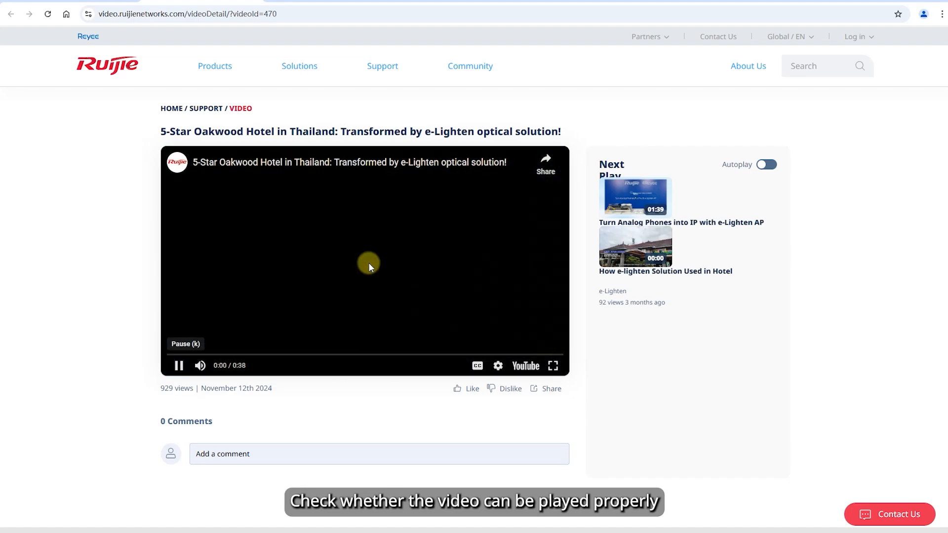
left_click(553, 365)
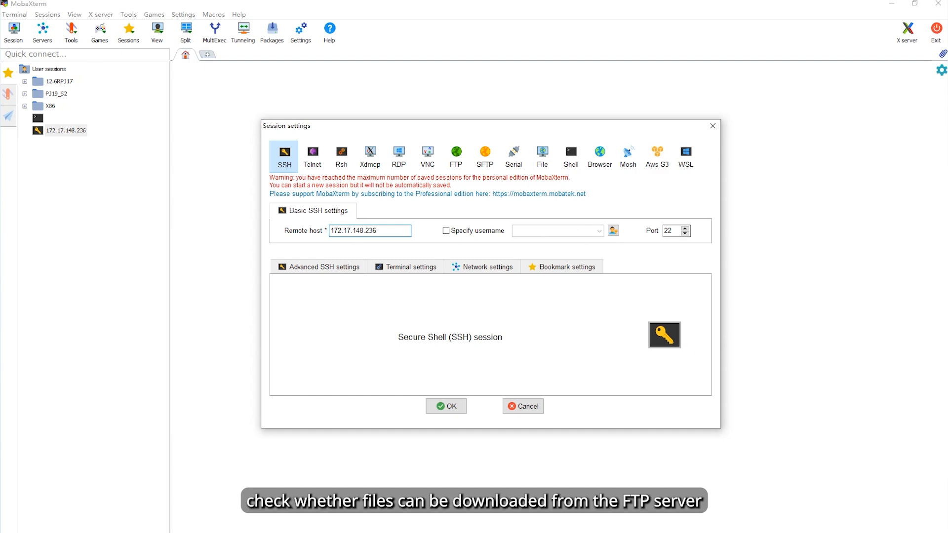
SSH into 172.17.148.236 as root, save the password, and run a 300K-limited wget of ftp://20.0.0.2/ftp.log
left_click(438, 407)
type("root")
key("Return")
key("Return")
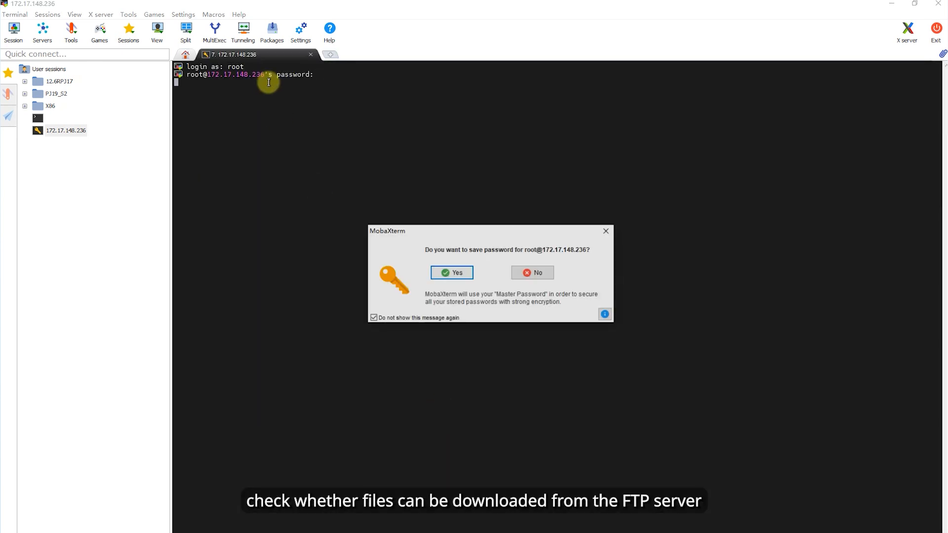
left_click(451, 273)
left_click(540, 382)
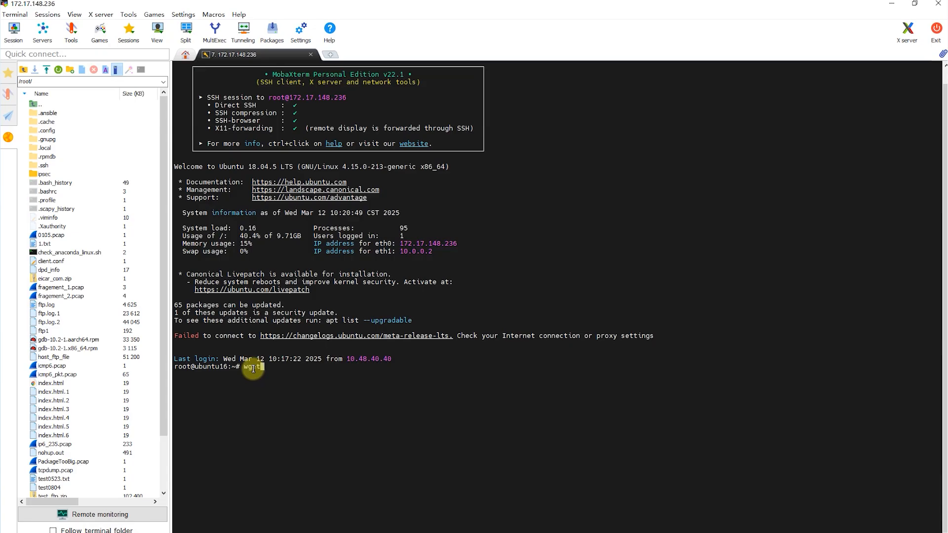
type("u --password=123 --limit-rate=")
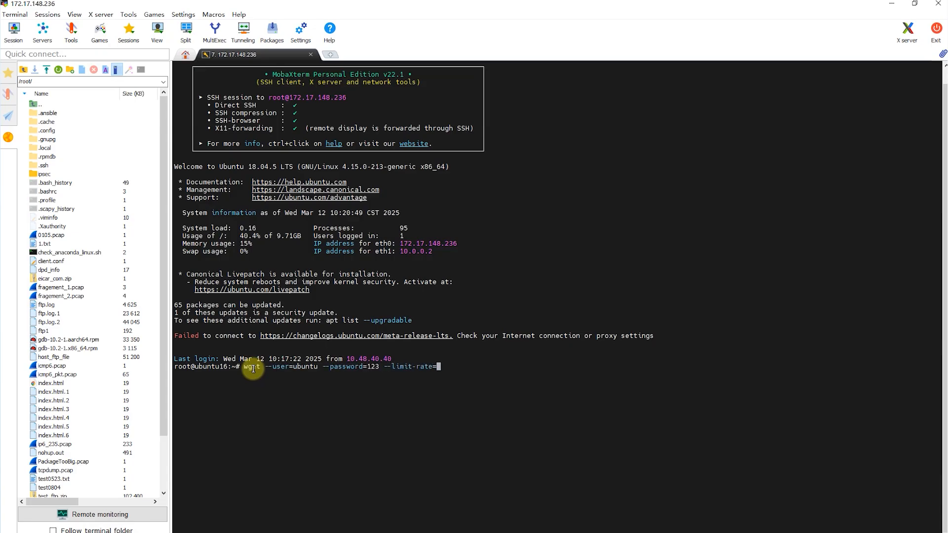
type("20.0.0.2/ftp.log")
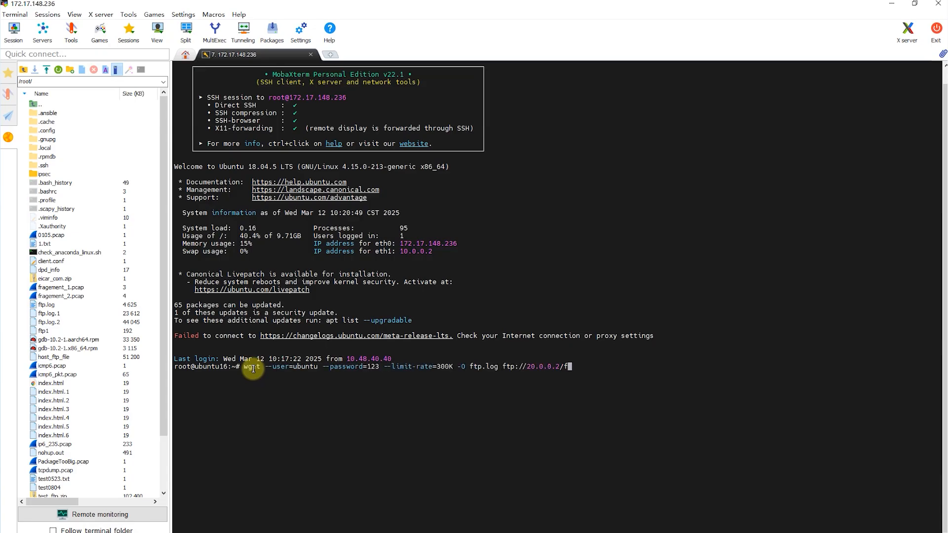
key("Return")
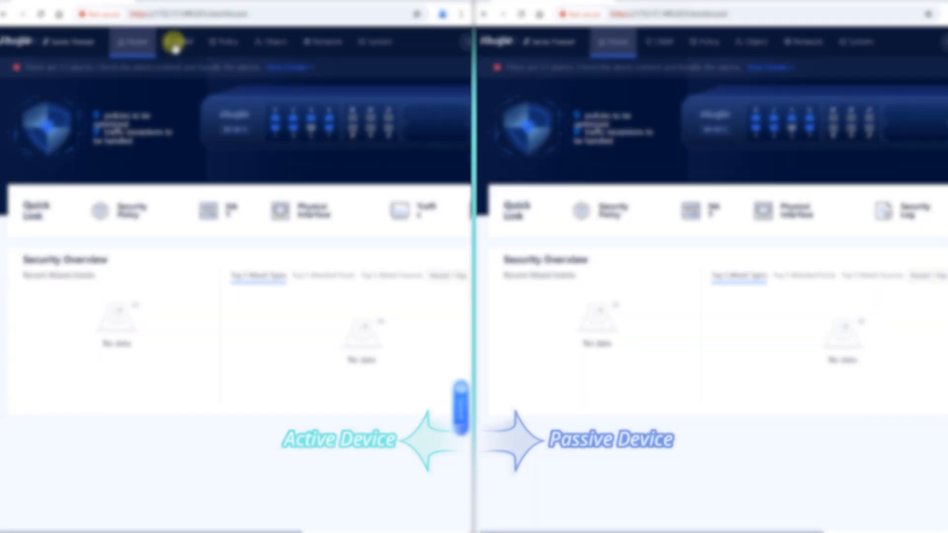
Chart Ge0/2 instead of All WAN Interfaces in the active firewall's Network > Traffic view
left_click(24, 132)
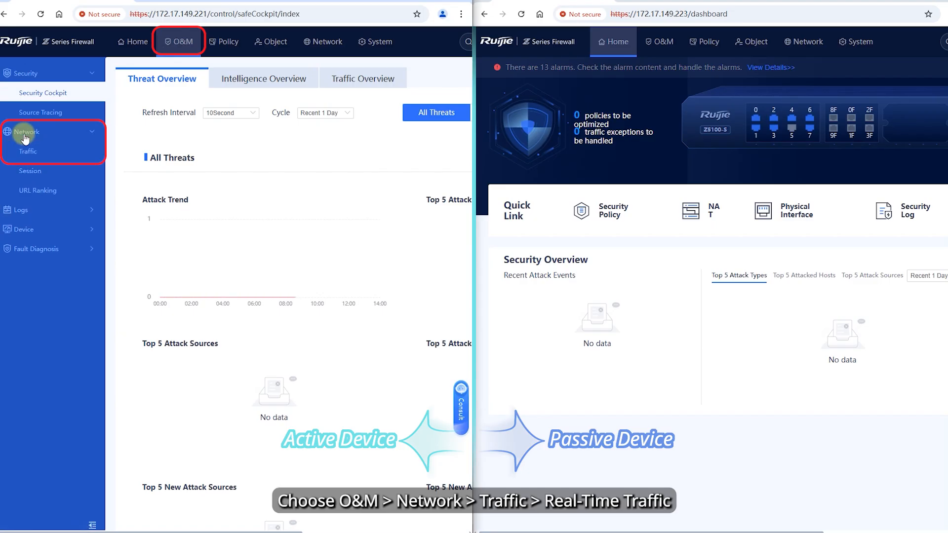
left_click(34, 154)
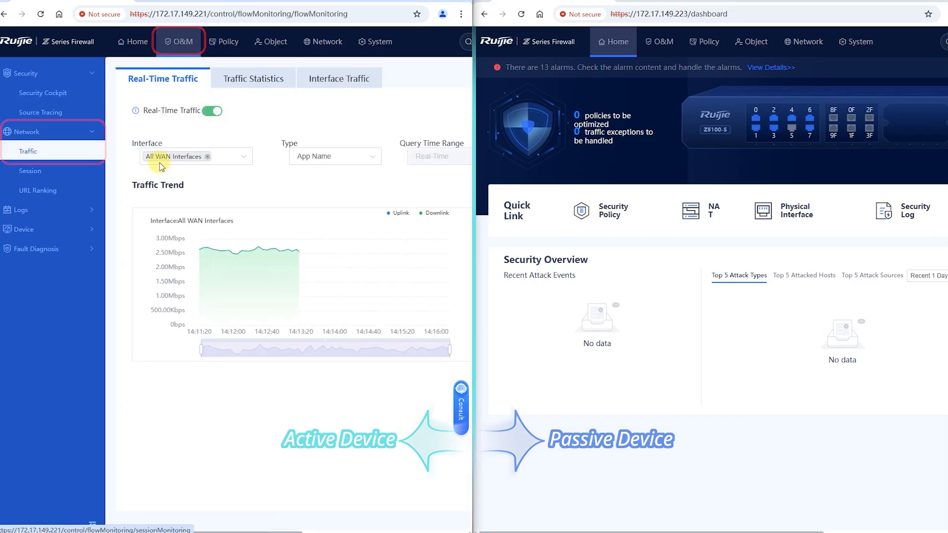
left_click(216, 158)
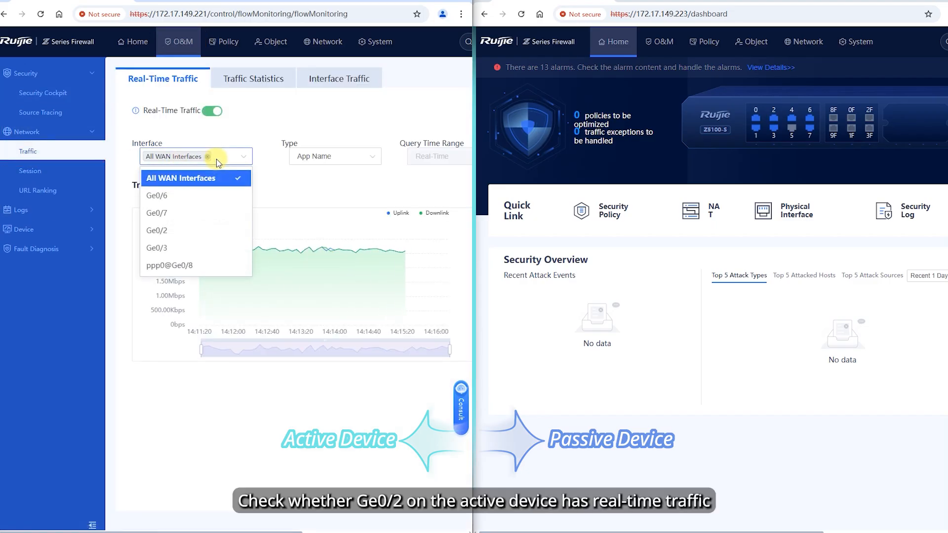
left_click(188, 230)
left_click(226, 184)
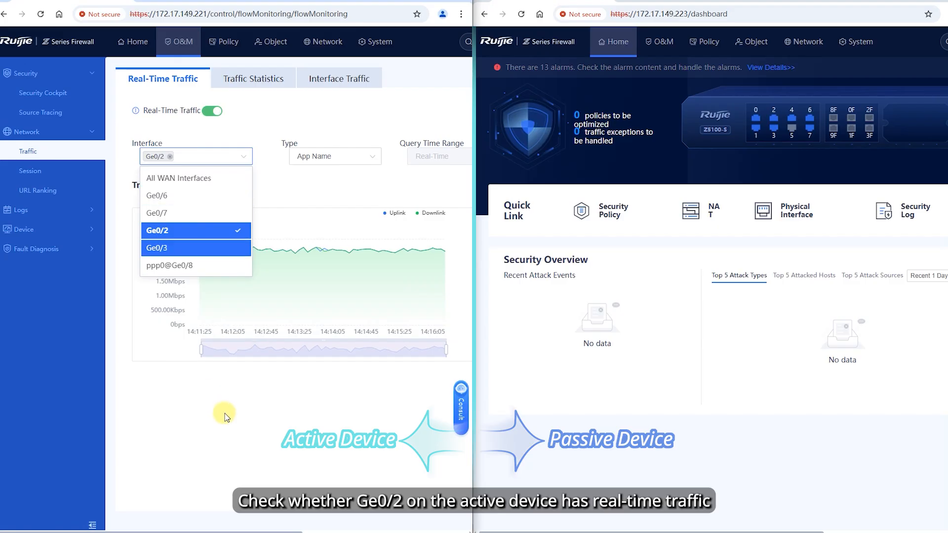
left_click(225, 414)
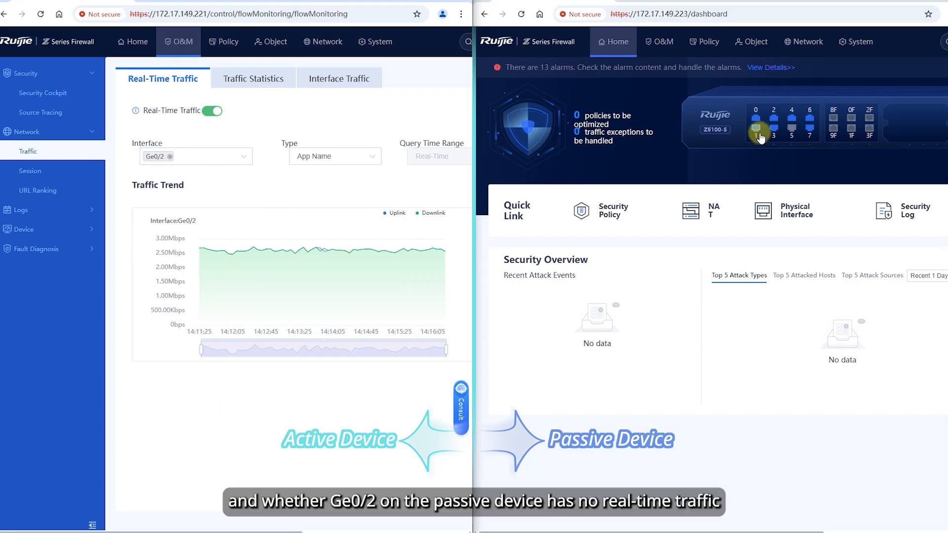
Chart only Ge0/2 in the passive firewall's real-time traffic view
left_click(661, 41)
left_click(542, 129)
left_click(509, 151)
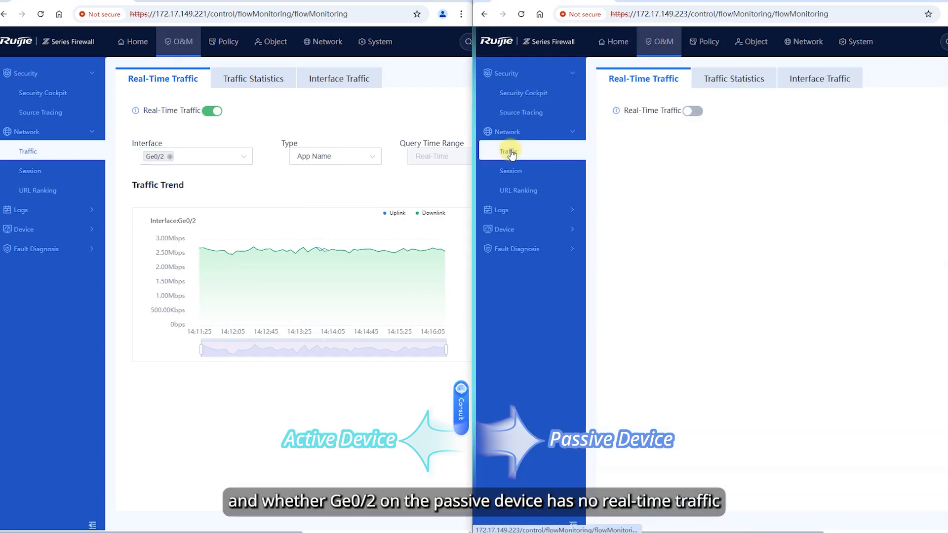
left_click(705, 165)
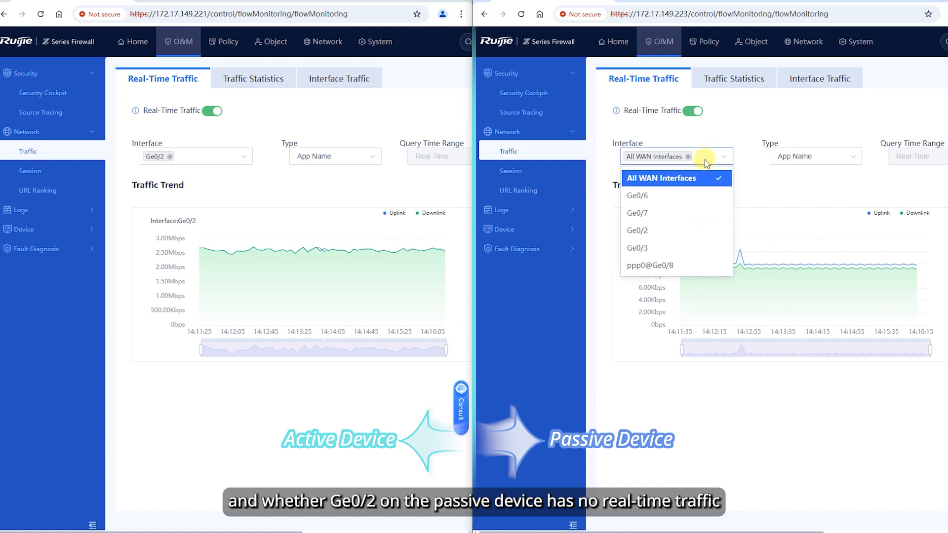
left_click(672, 233)
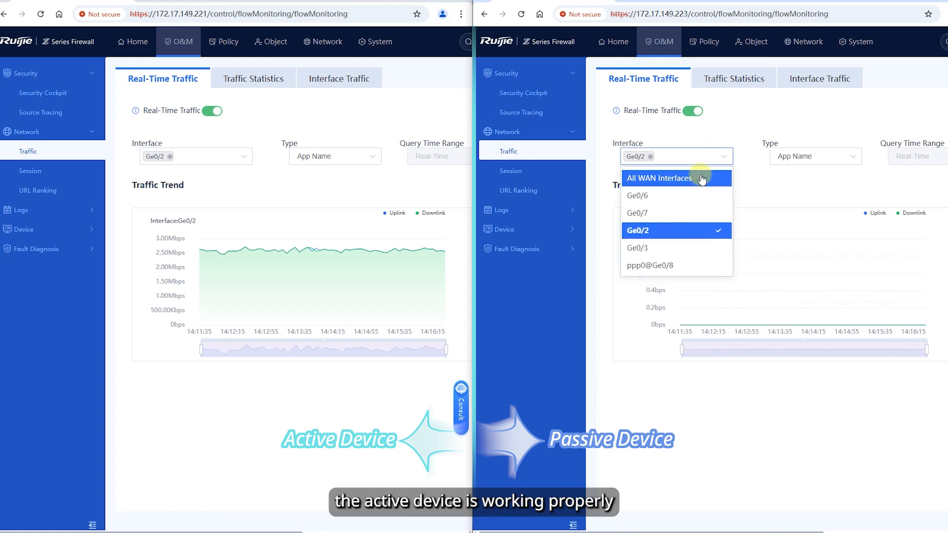
left_click(796, 460)
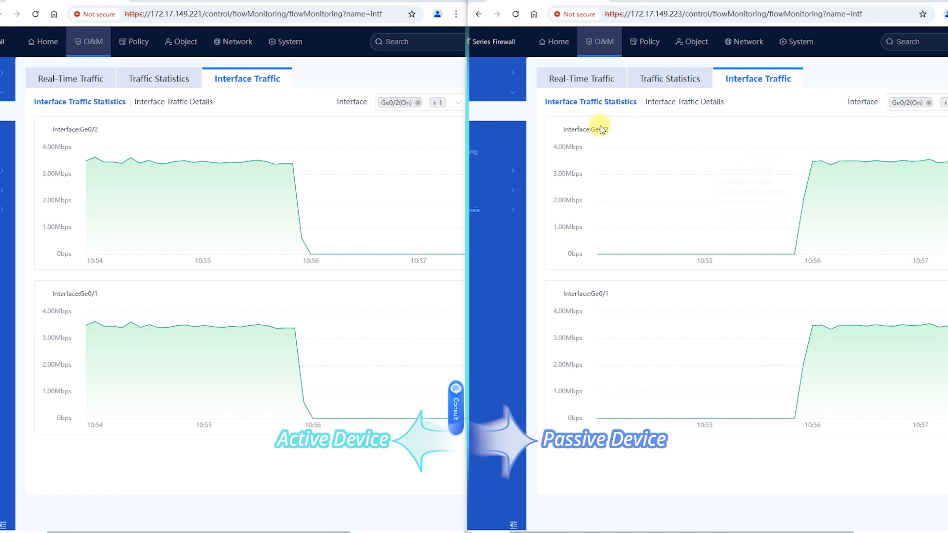
Show only Ge0/2 in the passive firewall's Real-Time Traffic tab
left_click(562, 82)
left_click(650, 159)
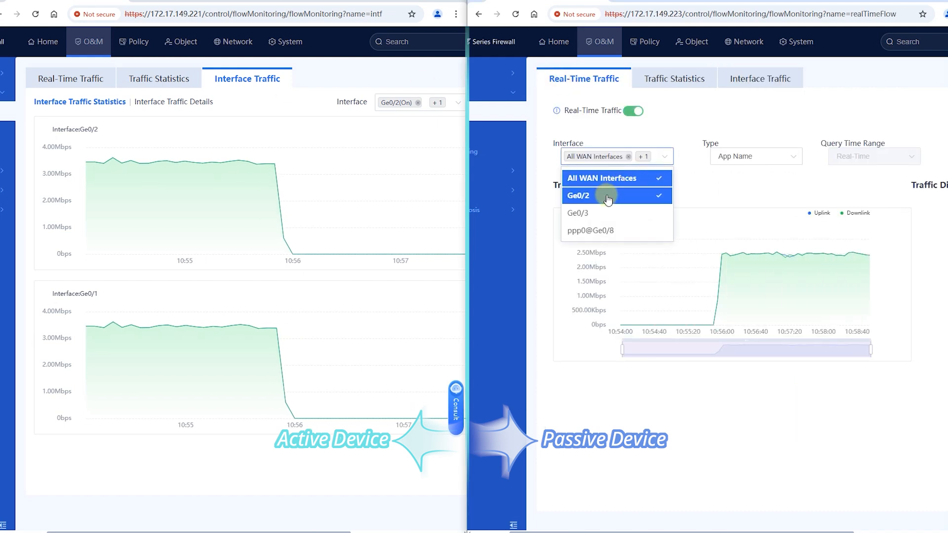
left_click(612, 195)
Show Ge0/2 instead of All WAN Interfaces in the active firewall's Real-Time Traffic tab
left_click(43, 79)
left_click(140, 156)
left_click(130, 178)
left_click(228, 312)
left_click(128, 157)
left_click(70, 195)
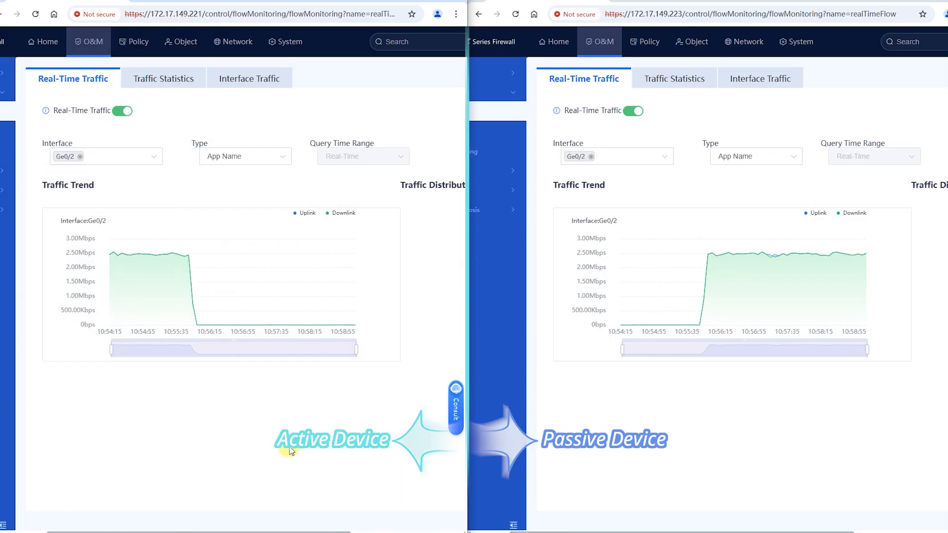